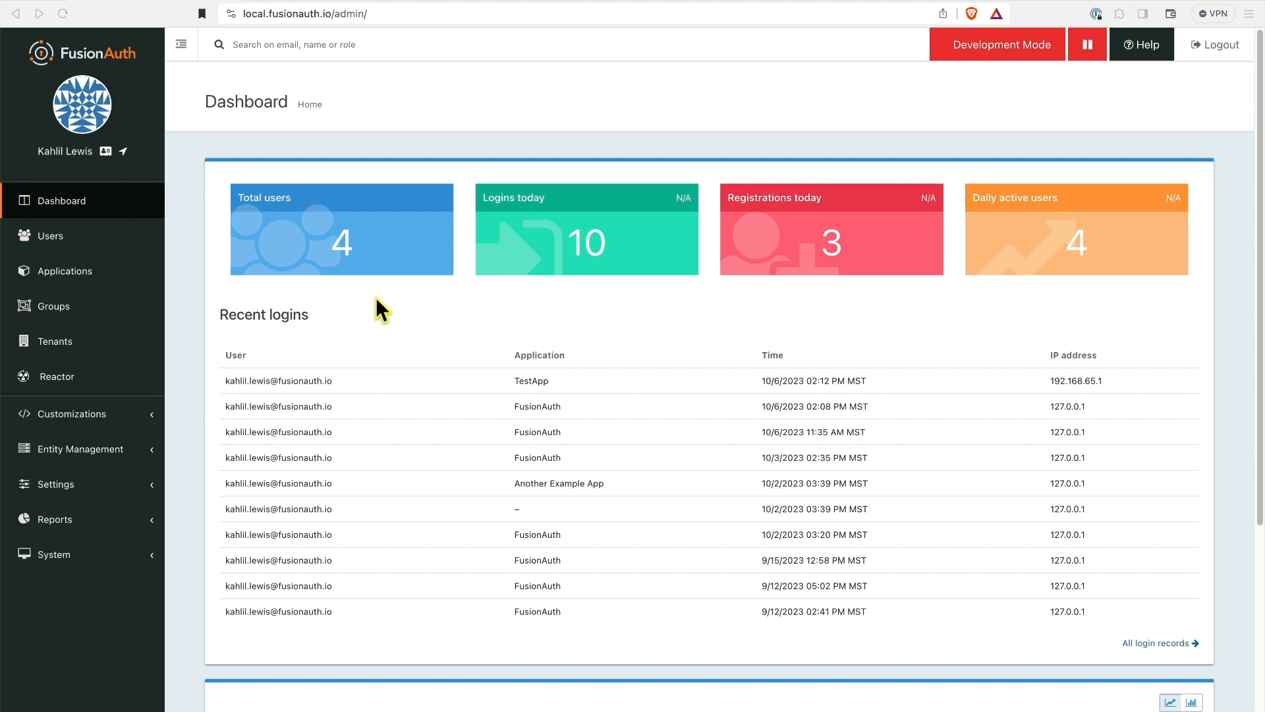
Delete the Migration Test connector under Settings > Connectors, leaving only the Default connector.
click(83, 488)
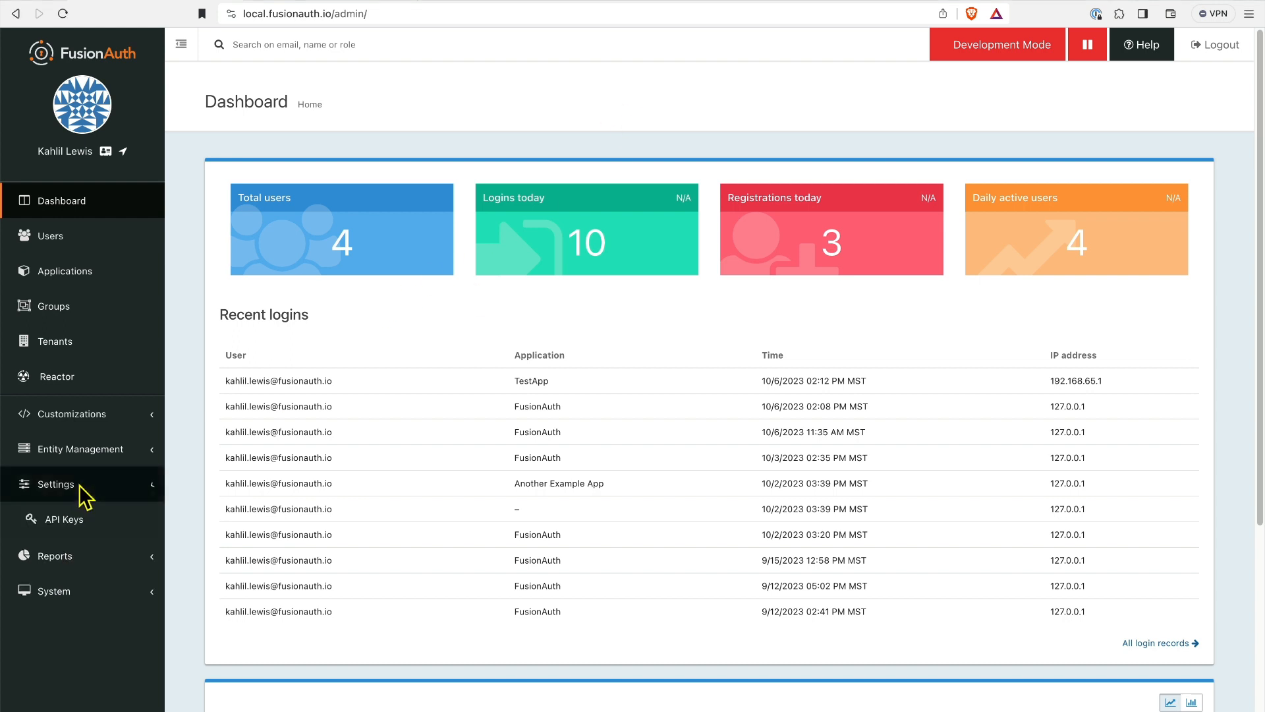
click(104, 556)
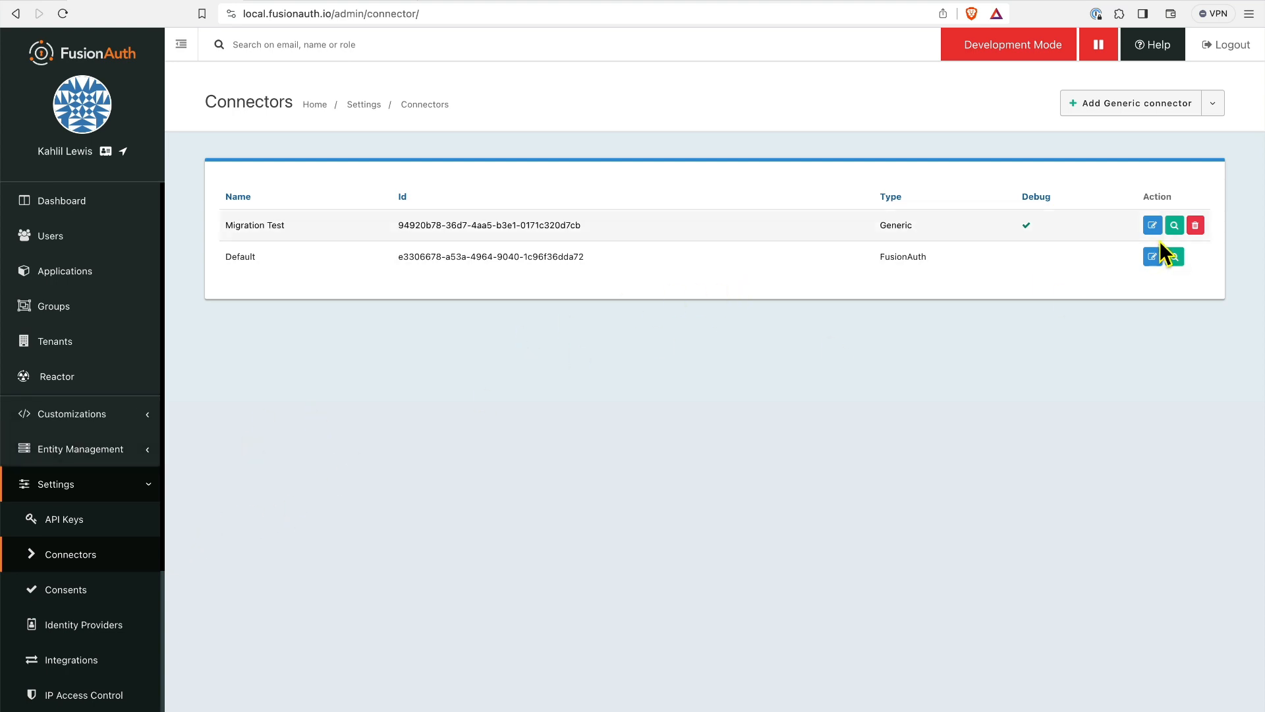
click(1195, 225)
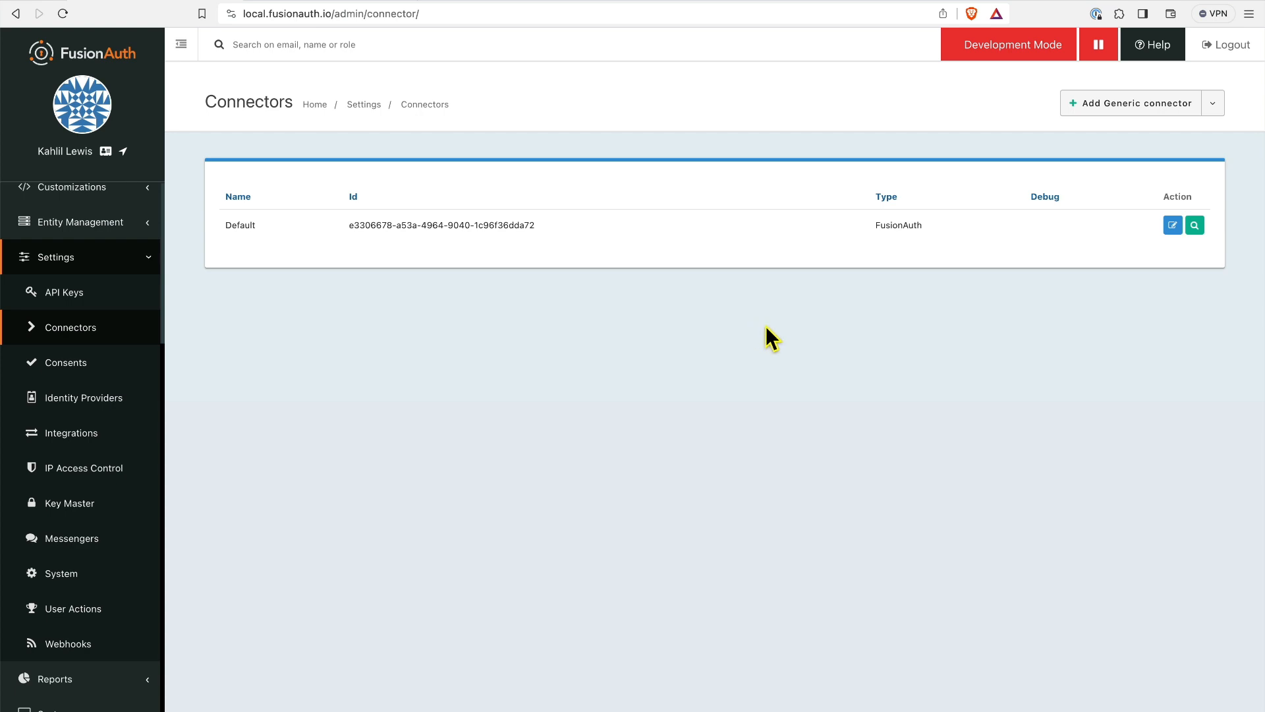
click(1212, 103)
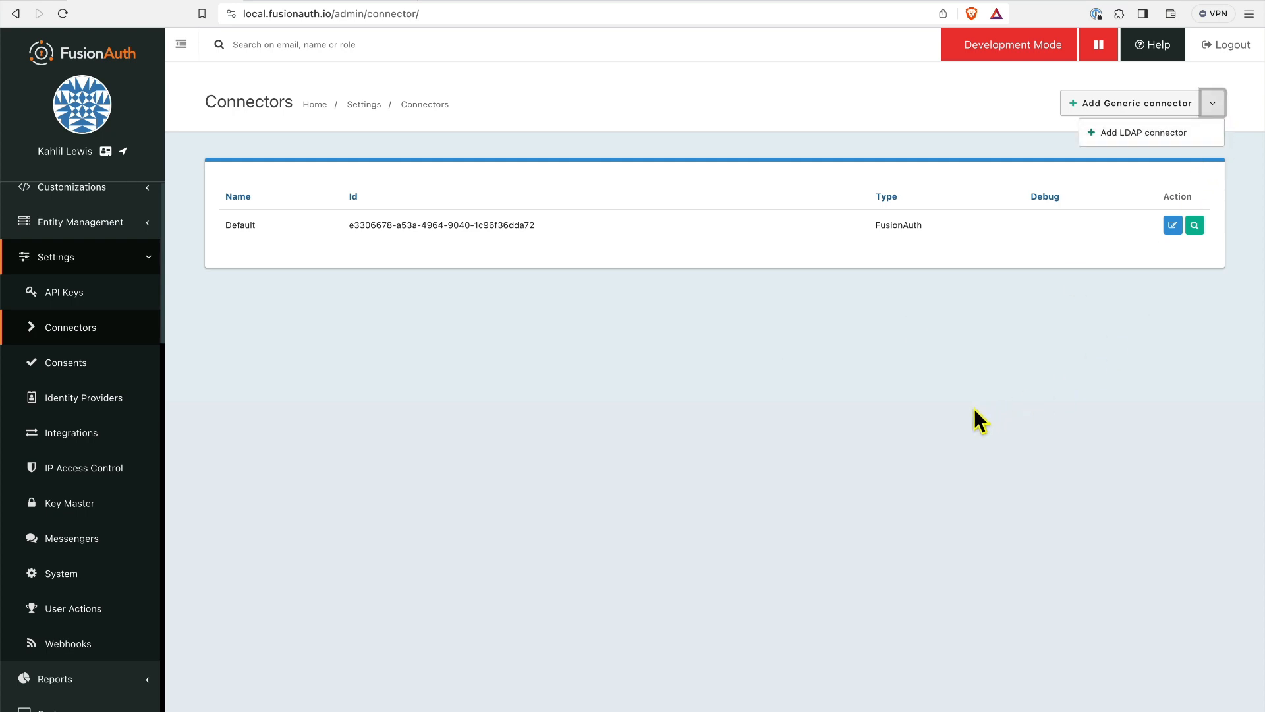
click(1211, 110)
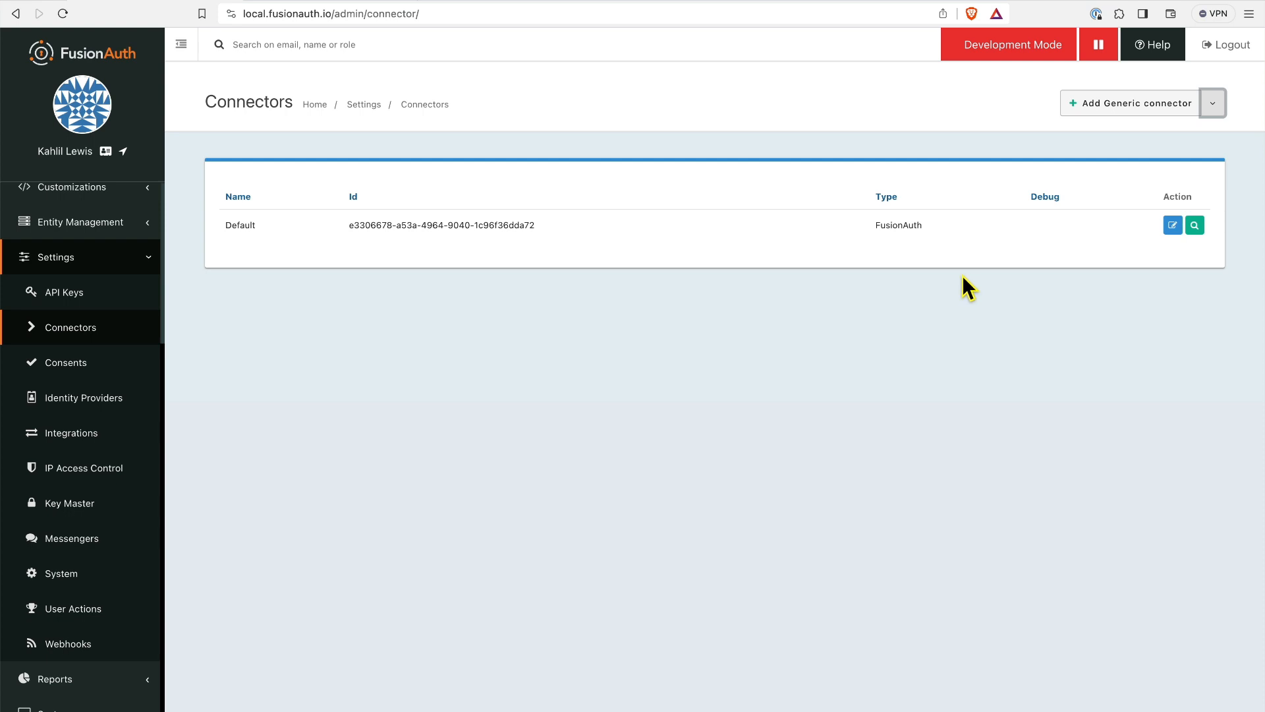
Begin a generic connector named 'Migration Test', keeping the default 1000 and 2000 ms timeouts.
click(1136, 105)
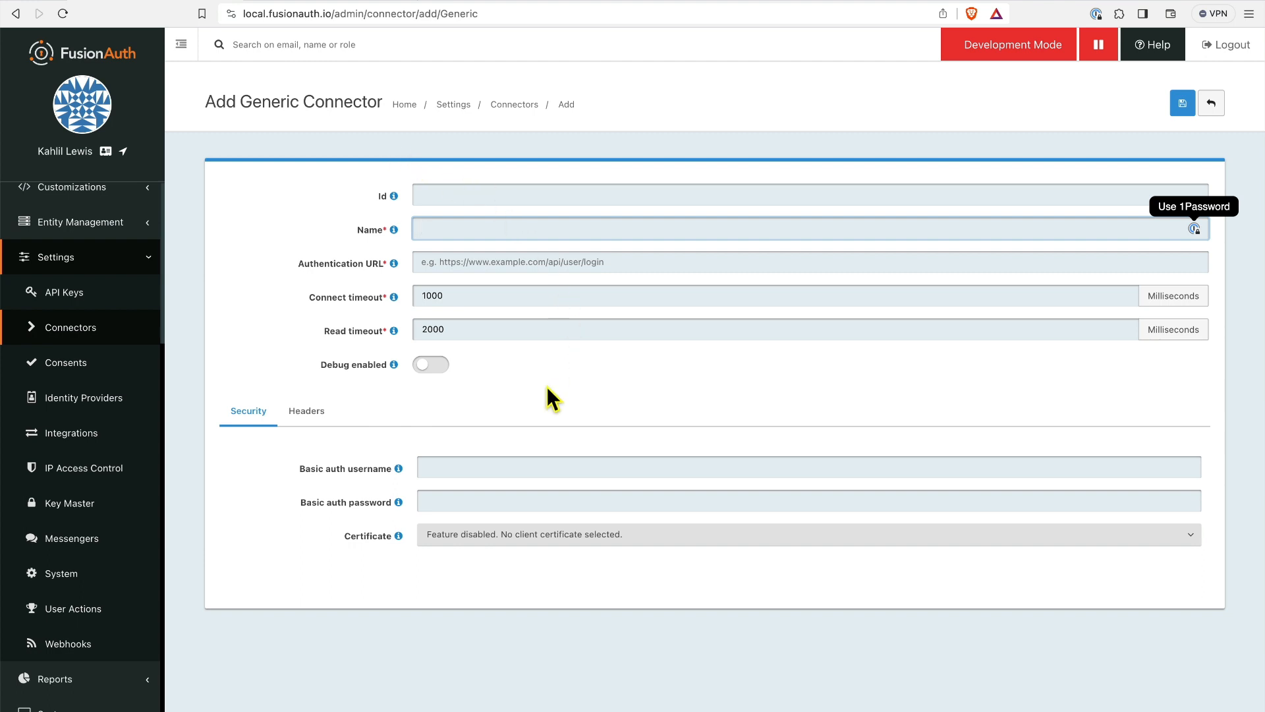
text(M)
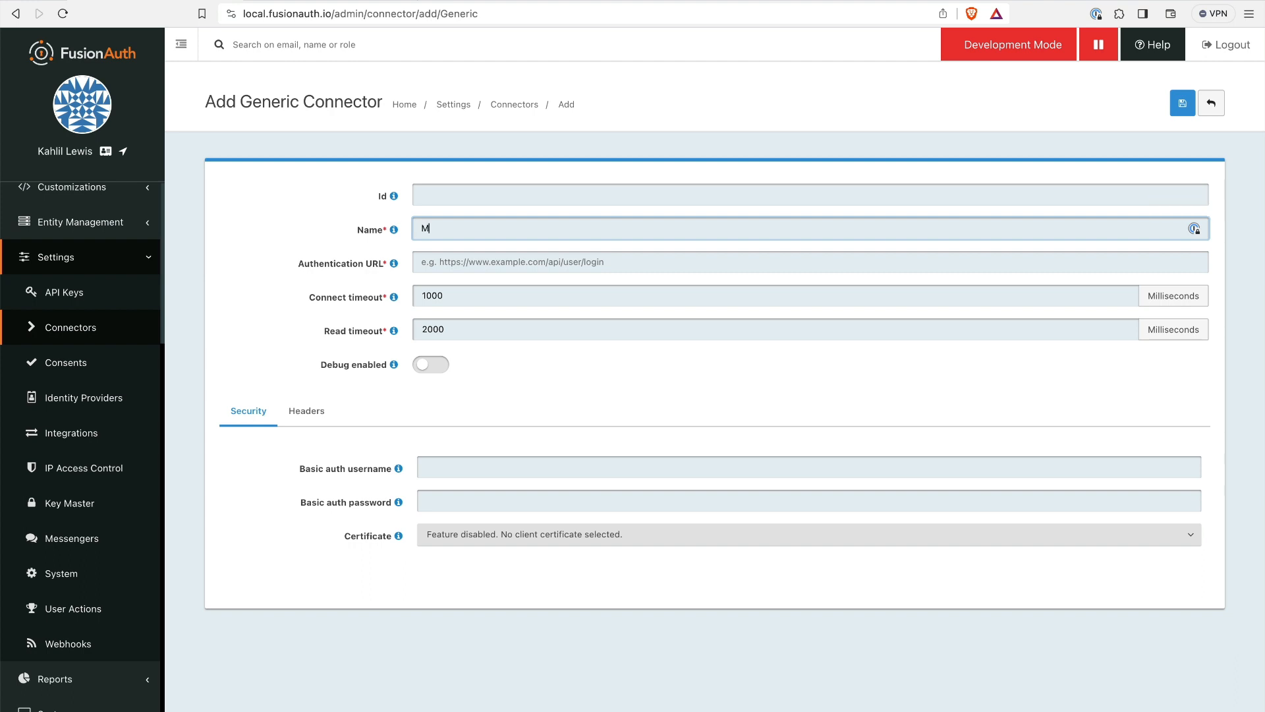
text(igration Test)
click(629, 380)
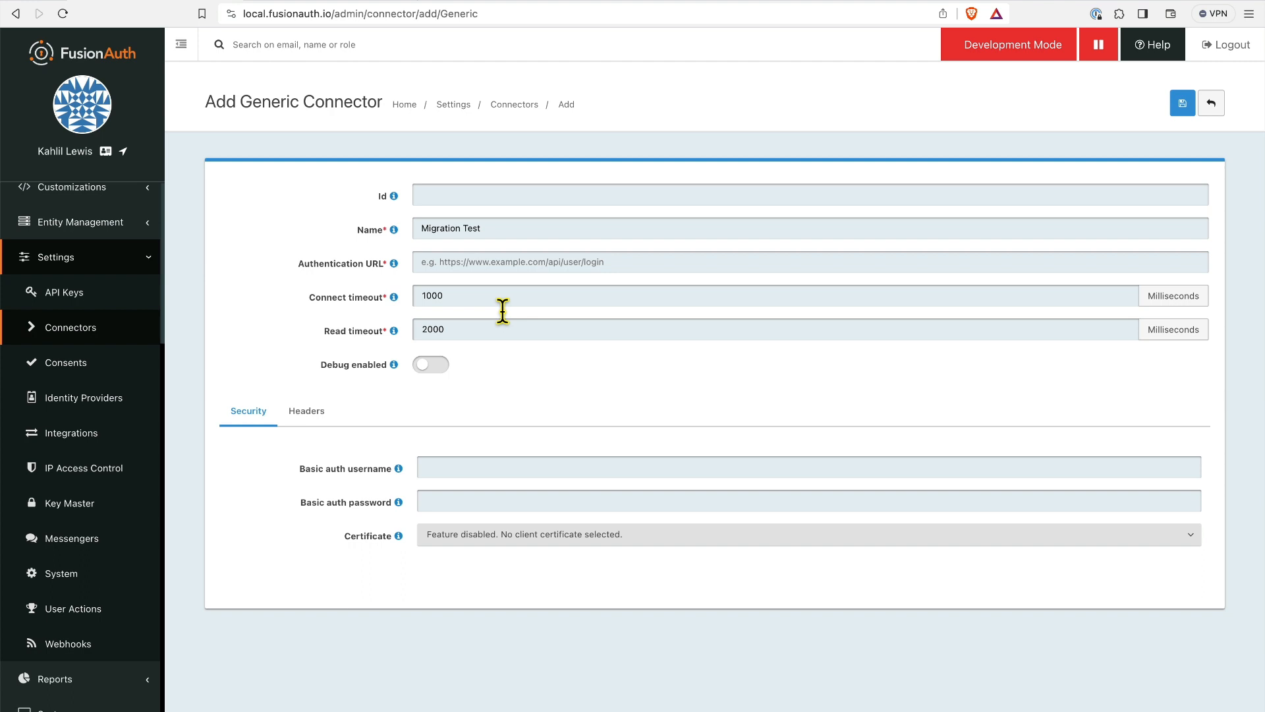
click(490, 269)
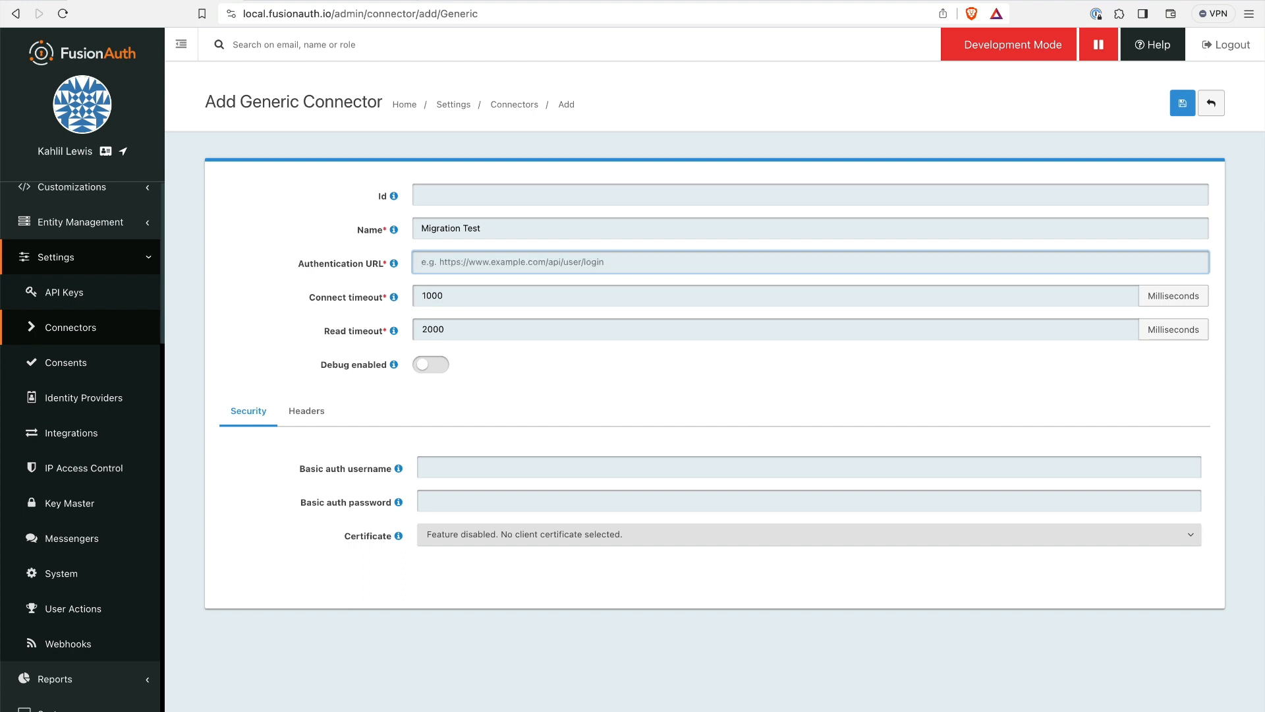
text(htpp)
key(BackSpace)
key(BackSpace)
key(BackSpace)
text(ttp)
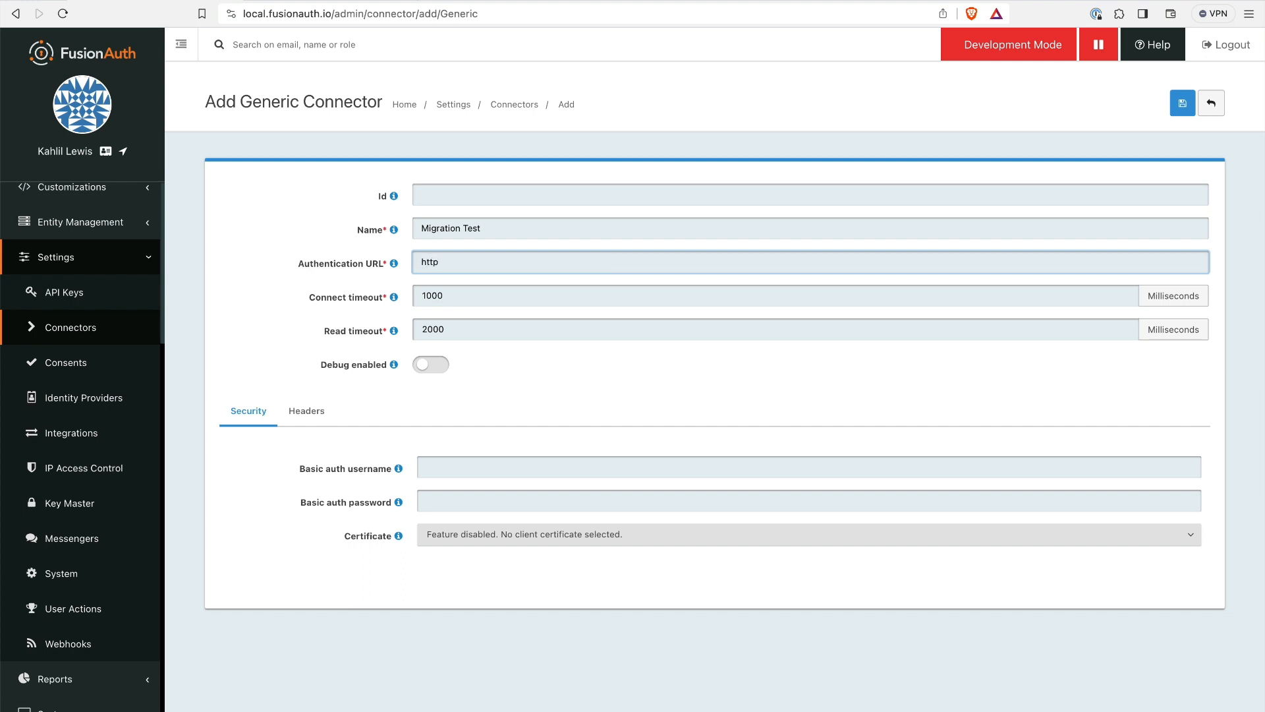
text(://)
text(host.docker)
text(.internal)
text(:300)
text(0/)
text(miga)
text(ate-user)
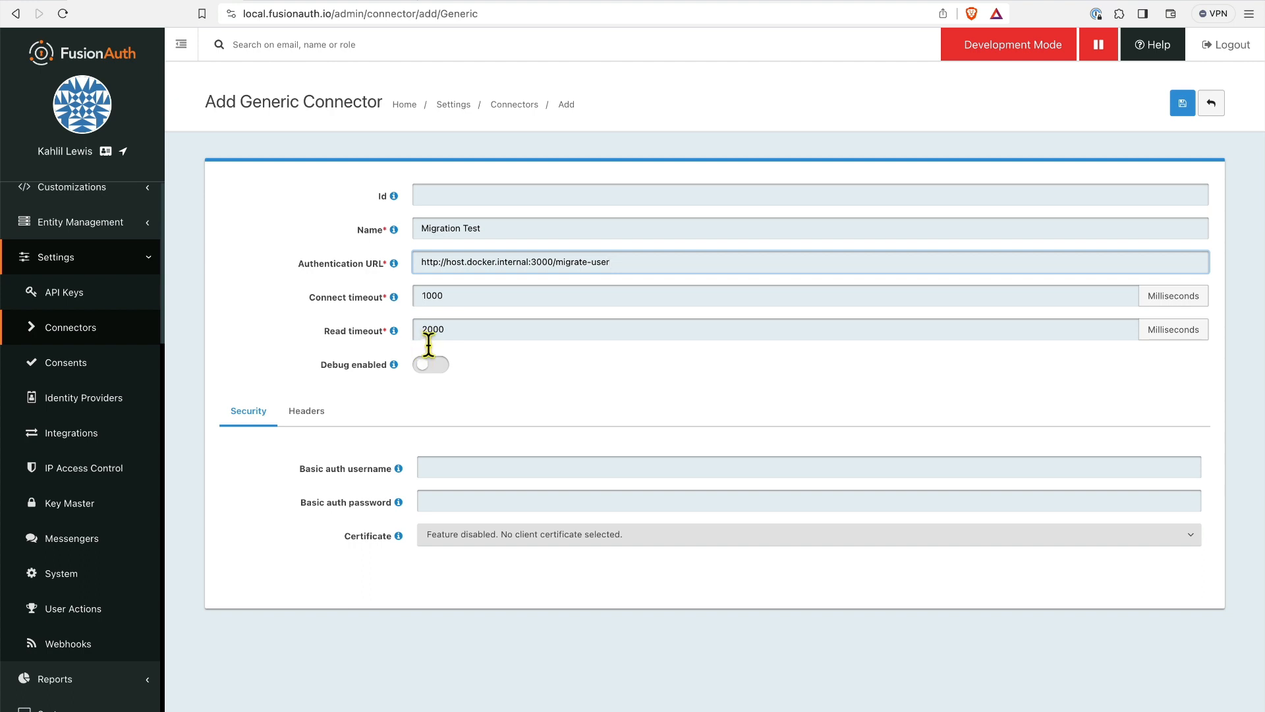
Enable debugging, review the Headers and Security settings, and save the connector.
mouse_move(400, 332)
click(429, 368)
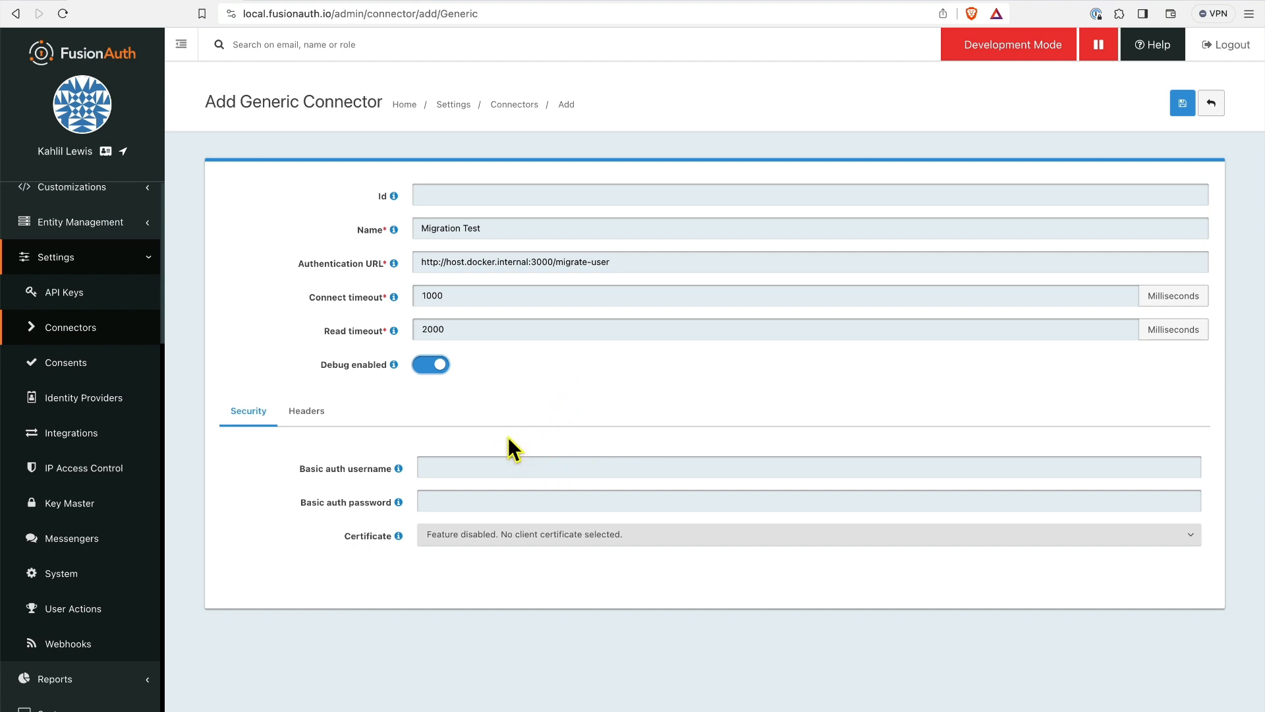
click(290, 414)
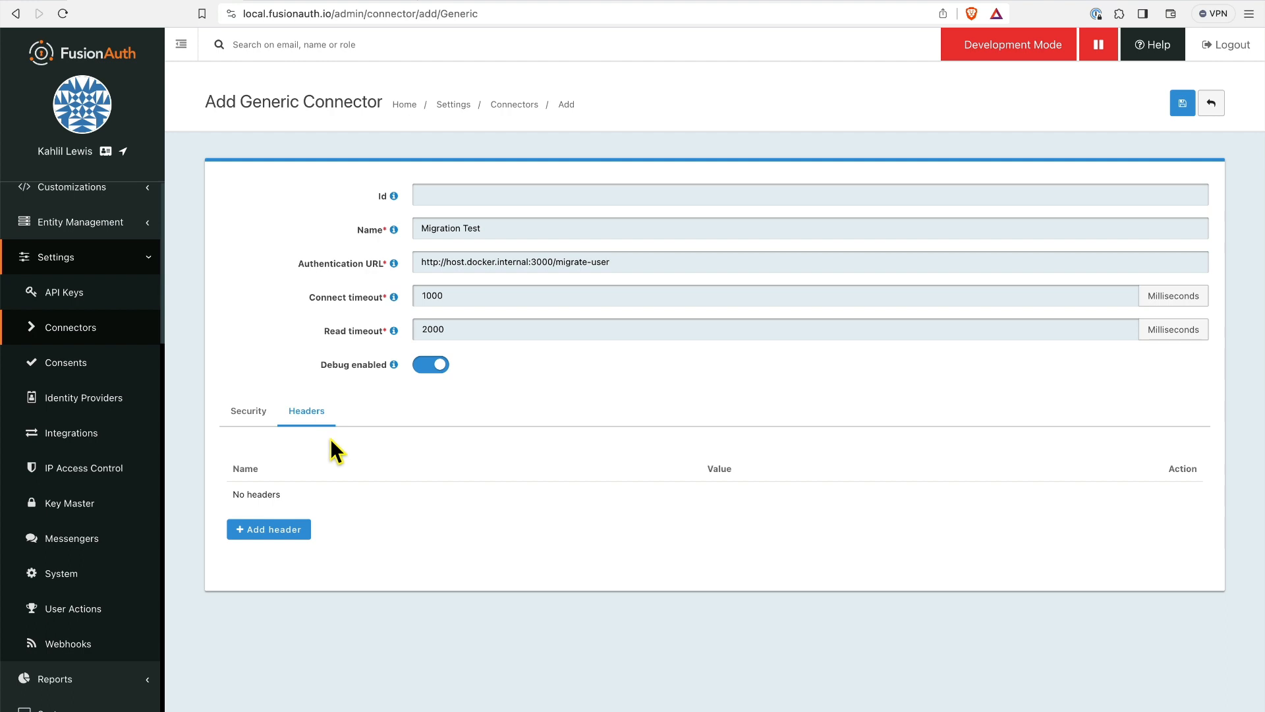
click(255, 416)
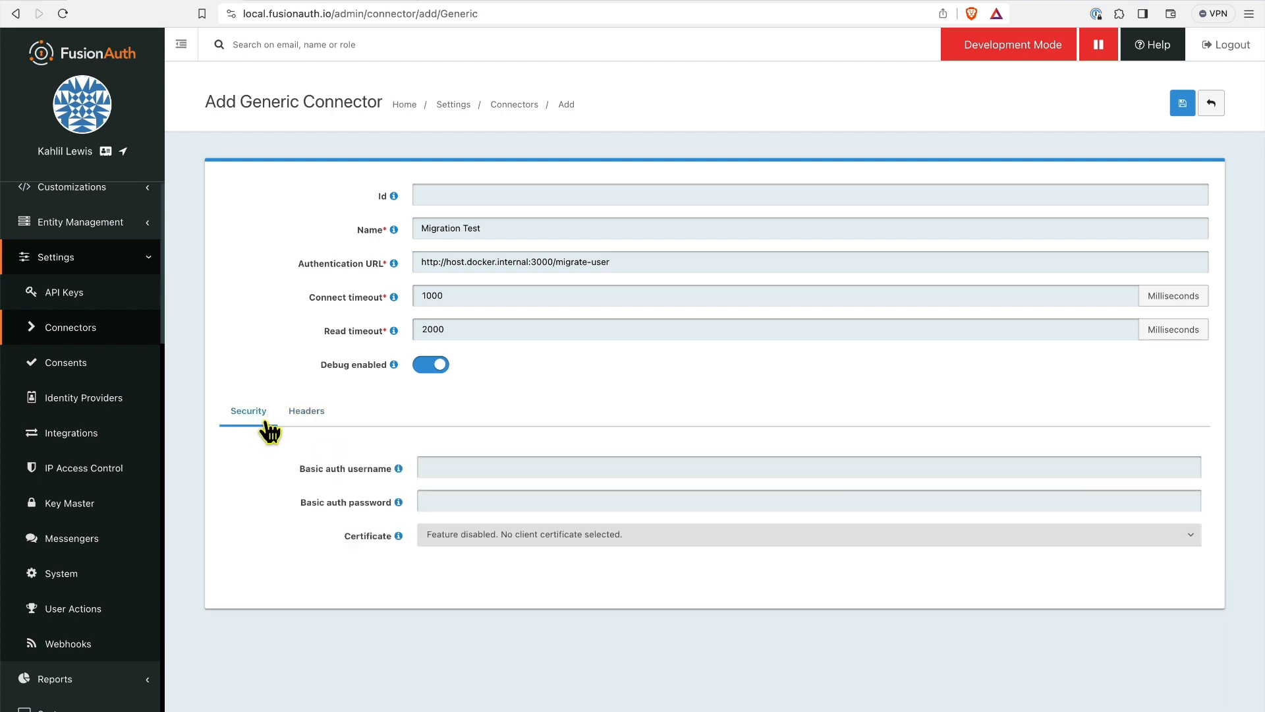
click(1182, 106)
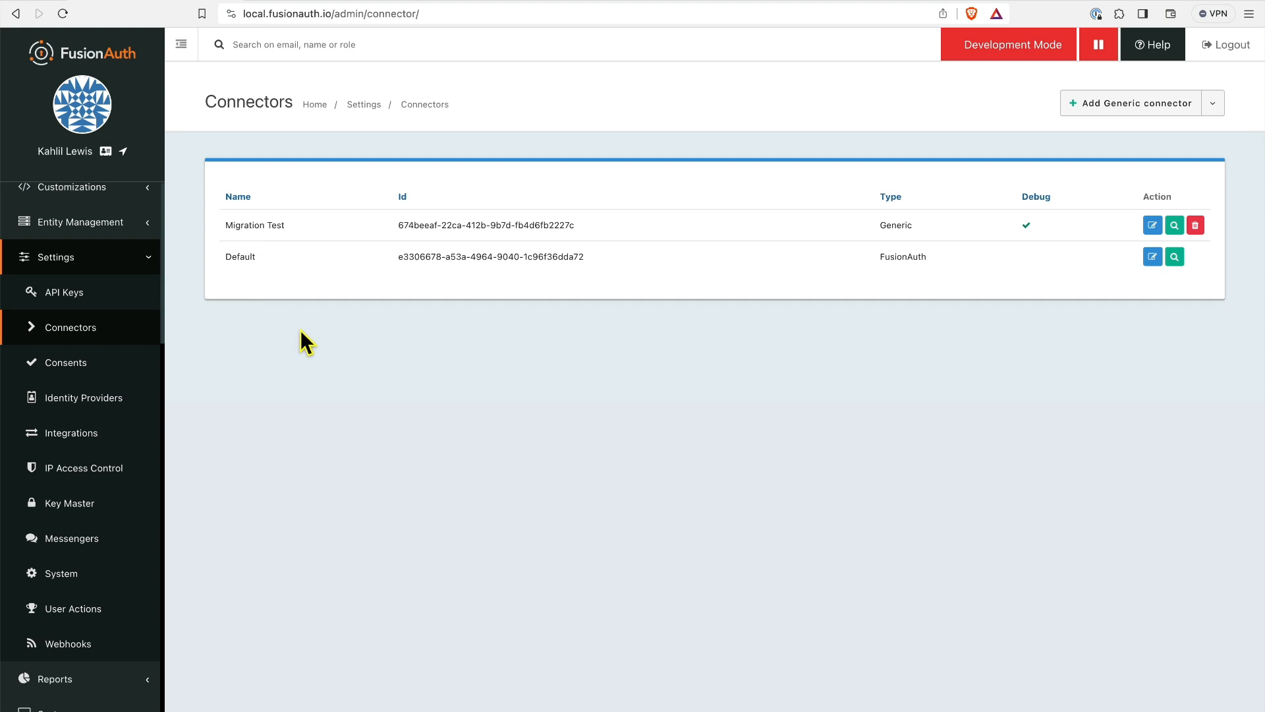
In the Default tenant, add a Migration Test connector policy with domains * and Migrate user on.
click(149, 258)
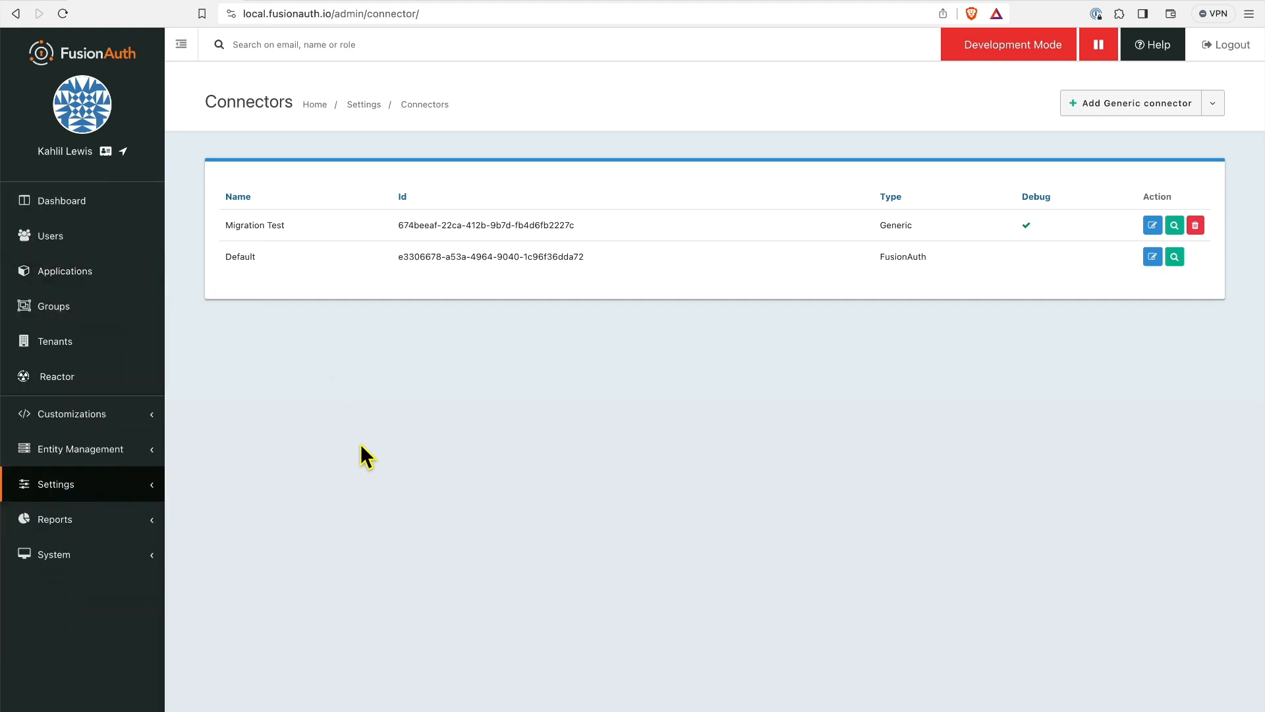
click(124, 342)
click(1150, 357)
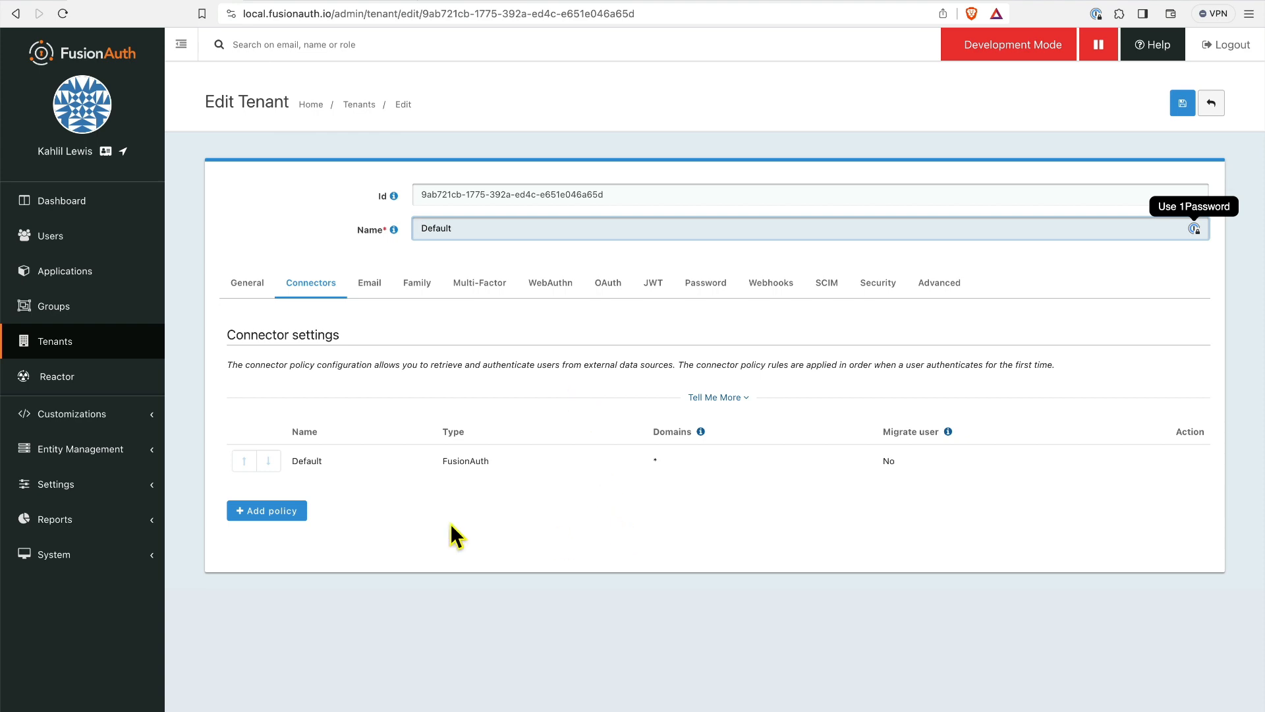
click(273, 515)
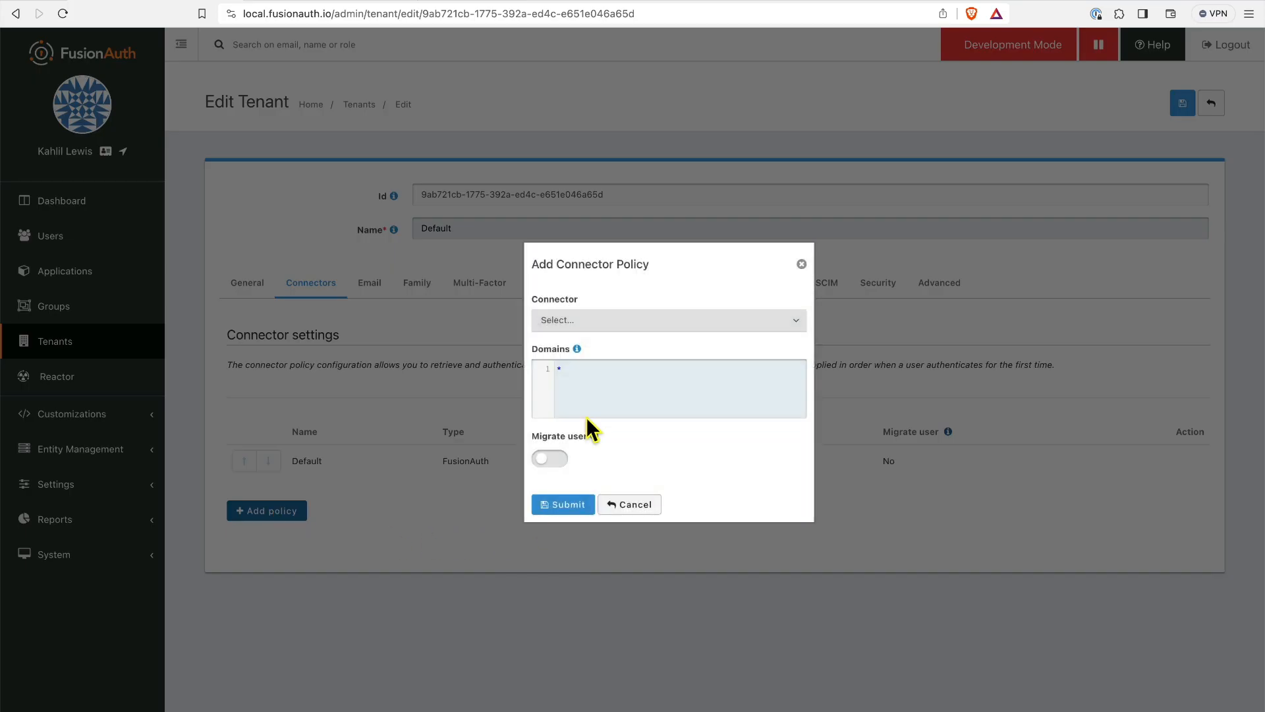
click(617, 318)
click(606, 334)
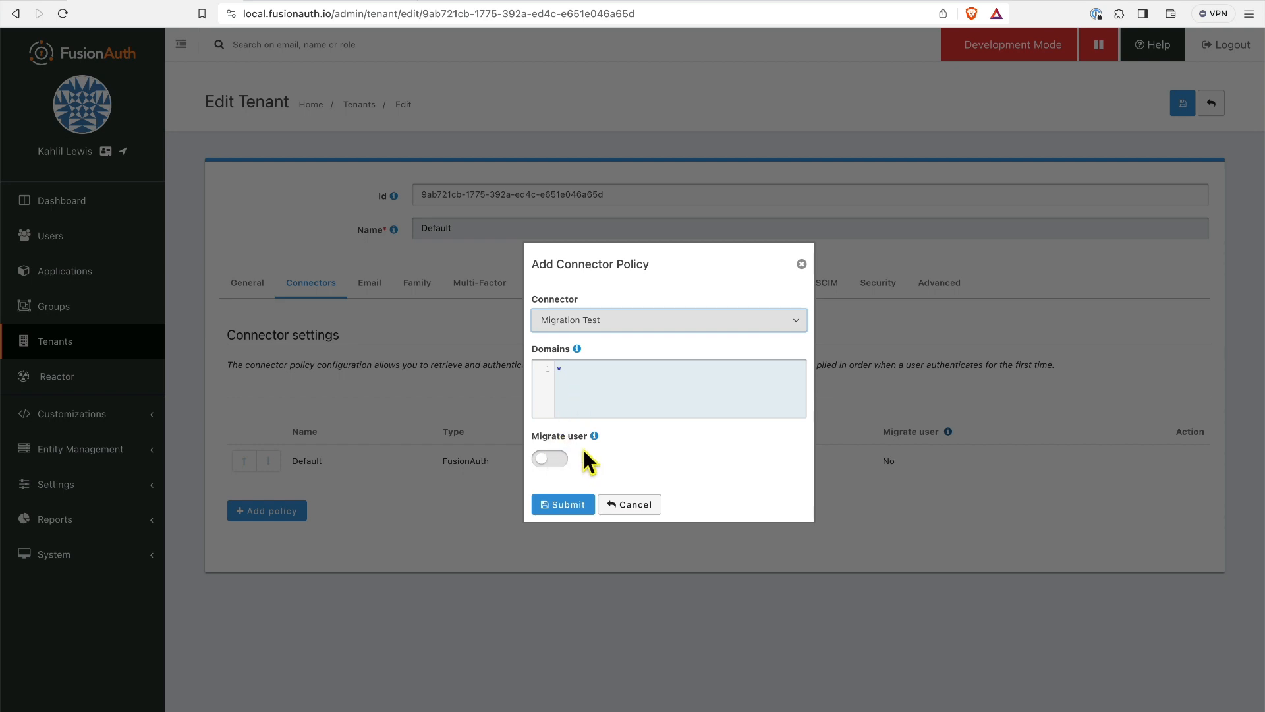
click(544, 460)
click(564, 508)
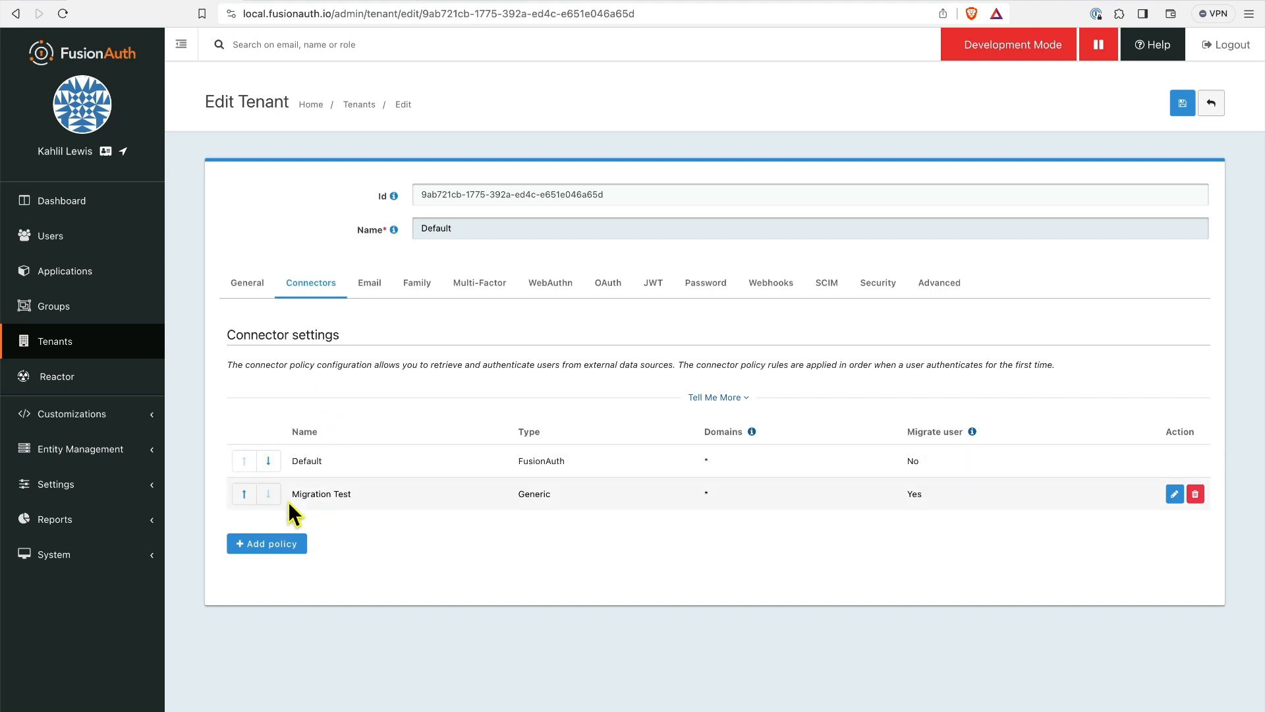
Move the Migration Test policy above Default and save the tenant.
click(244, 494)
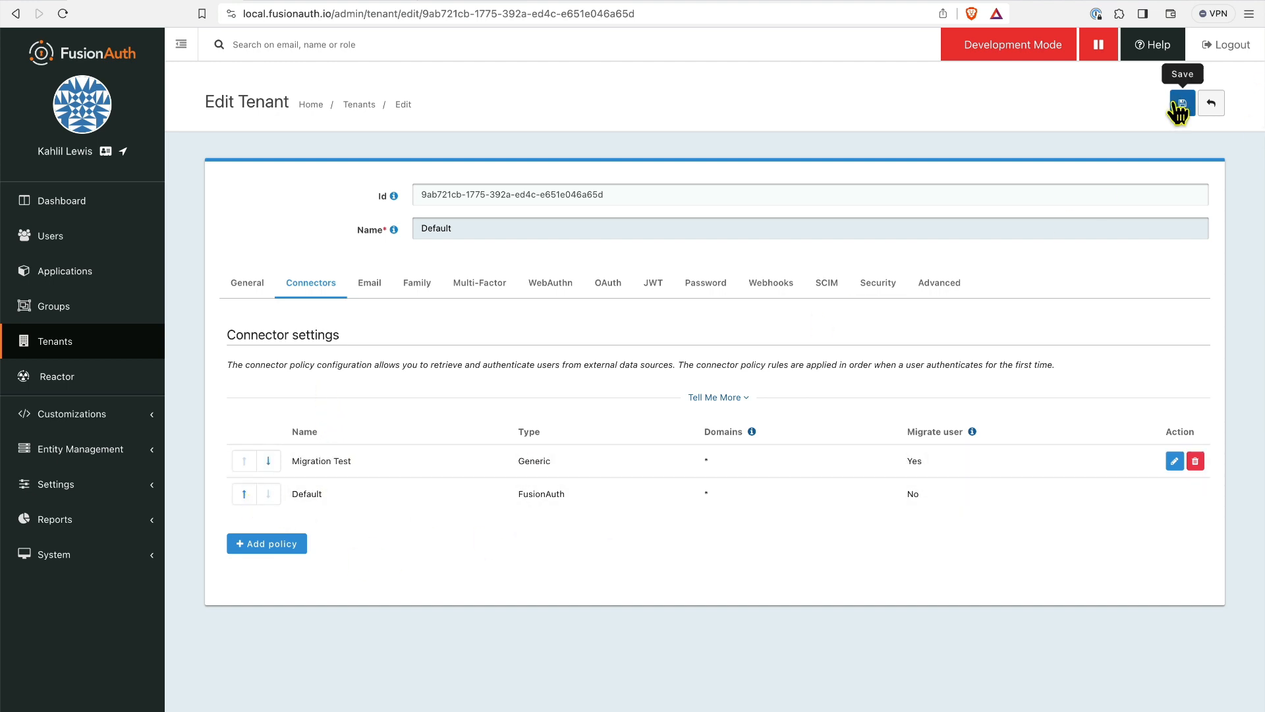
click(1178, 104)
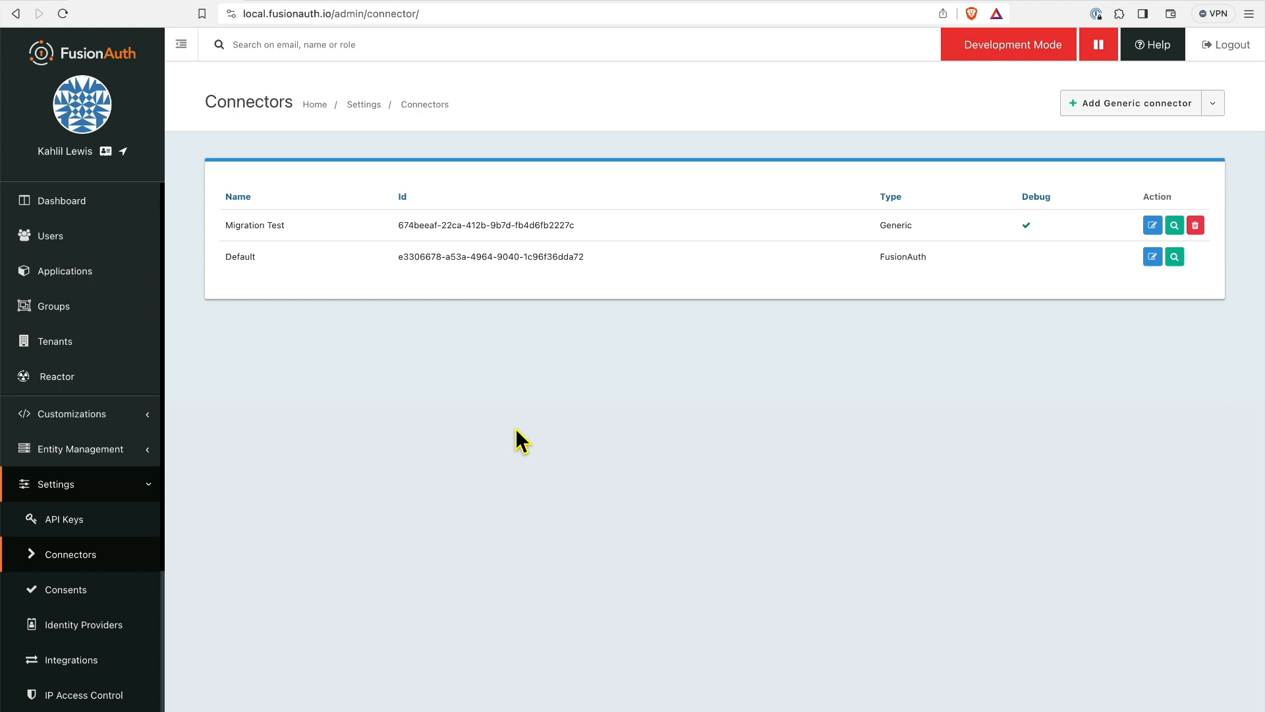
Switch to the browser tab showing the Generic Connector documentation.
click(315, 1)
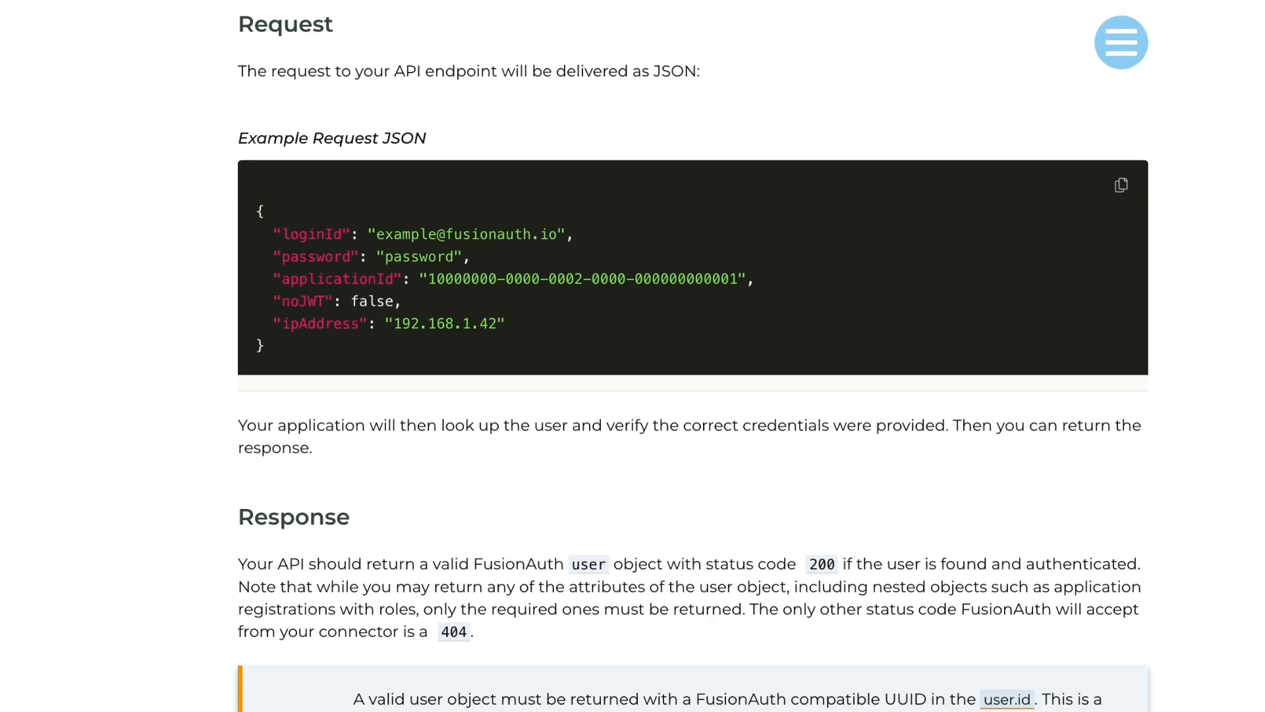
Bring up Mission Control to view all open windows.
key(ctrl+Up)
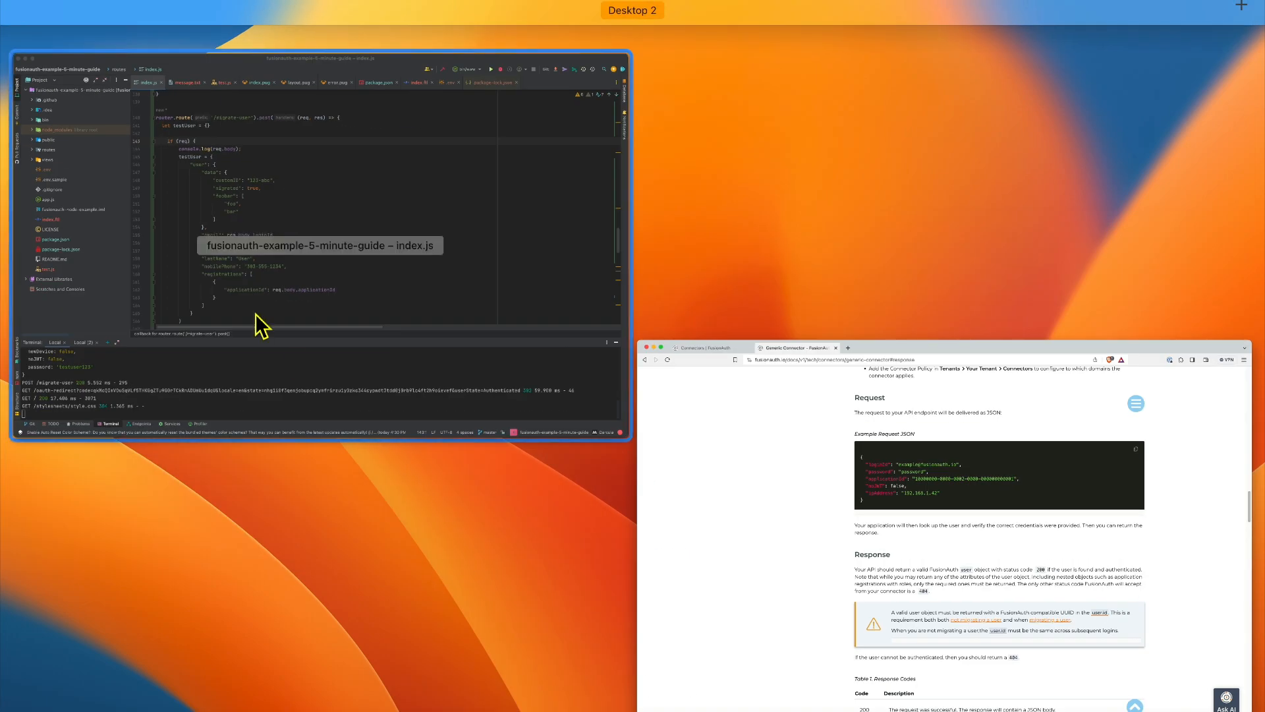
Switch to WebStorm and scroll index.js to the /migrate-user route that builds testUser.
click(262, 324)
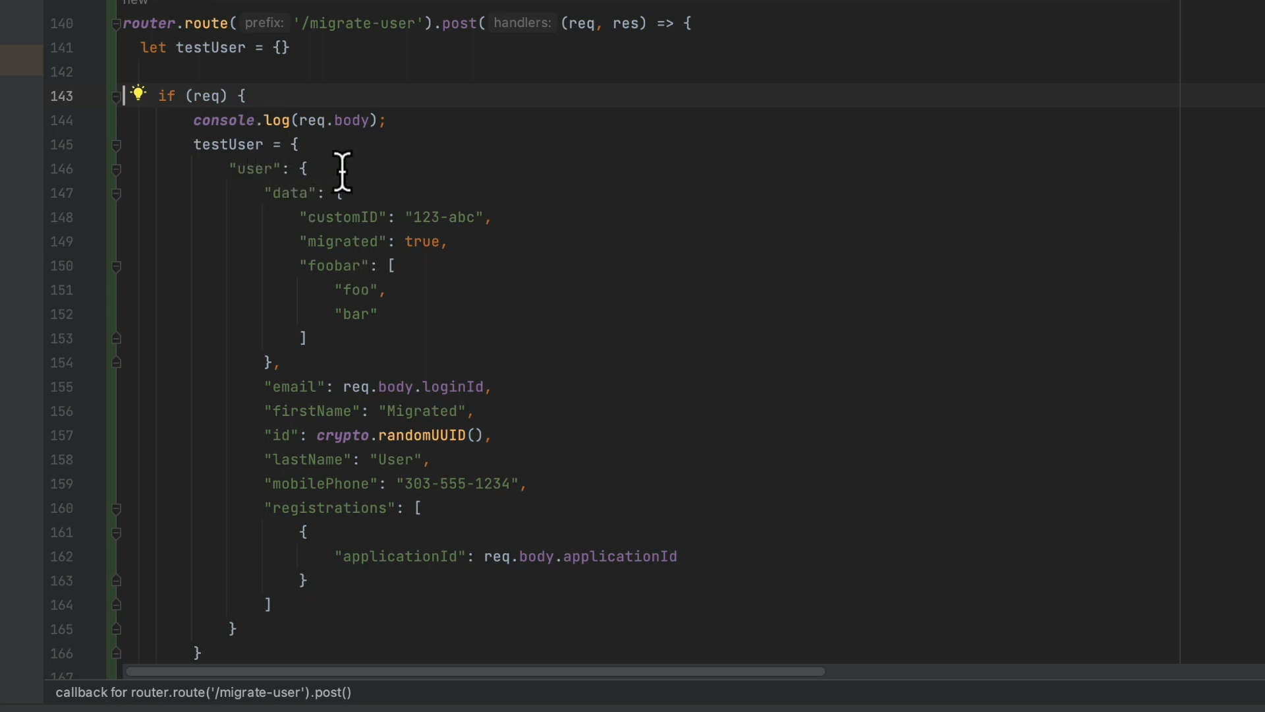
scroll(441, 181, down, 1)
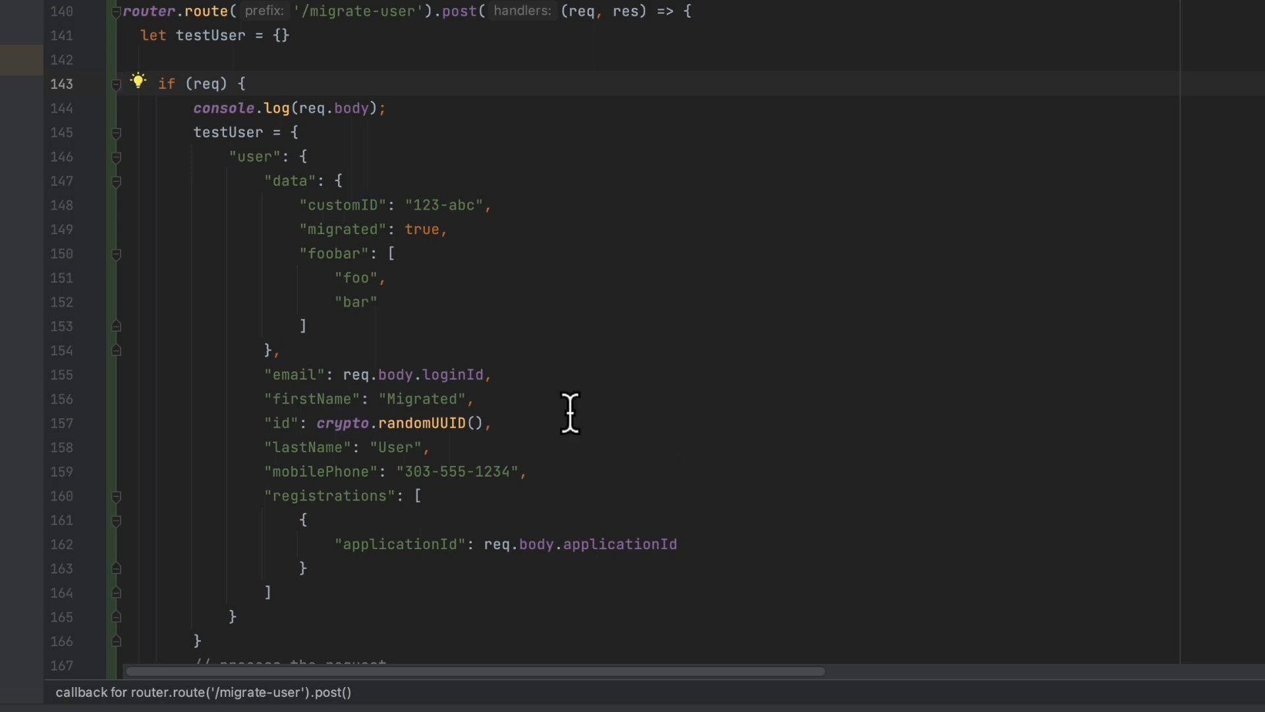
scroll(495, 436, down, 1)
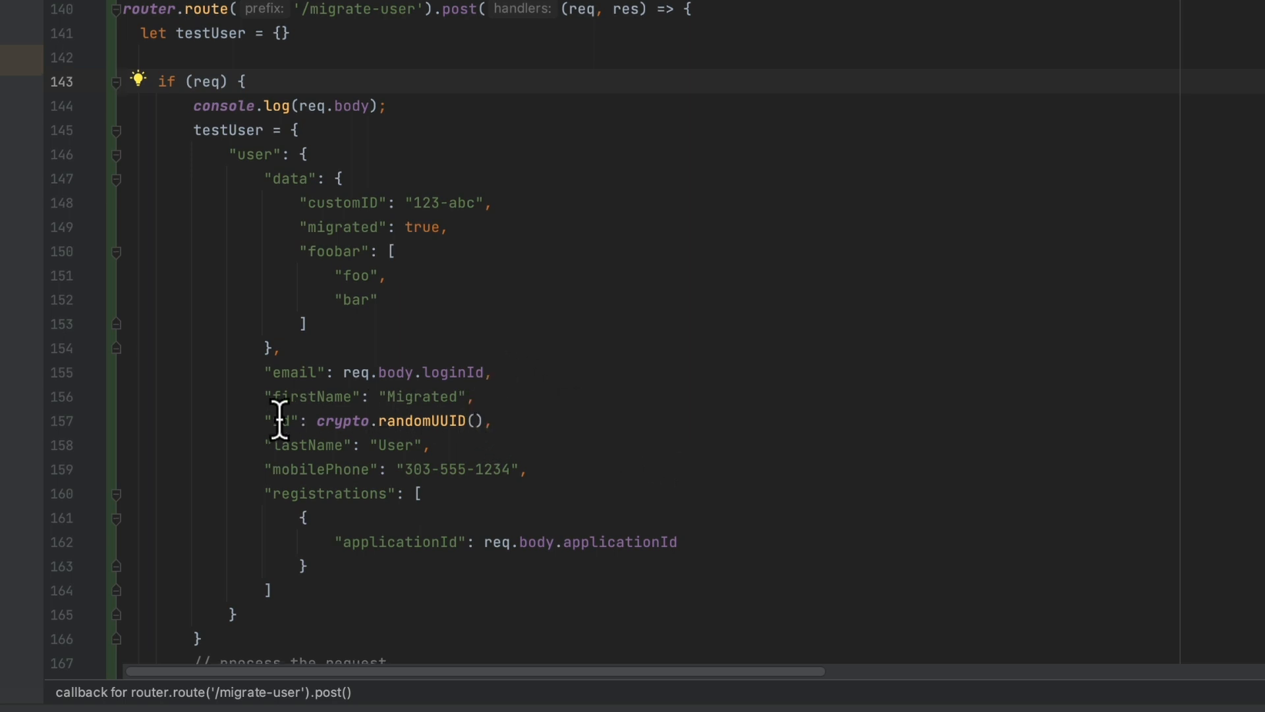
mouse_move(331, 461)
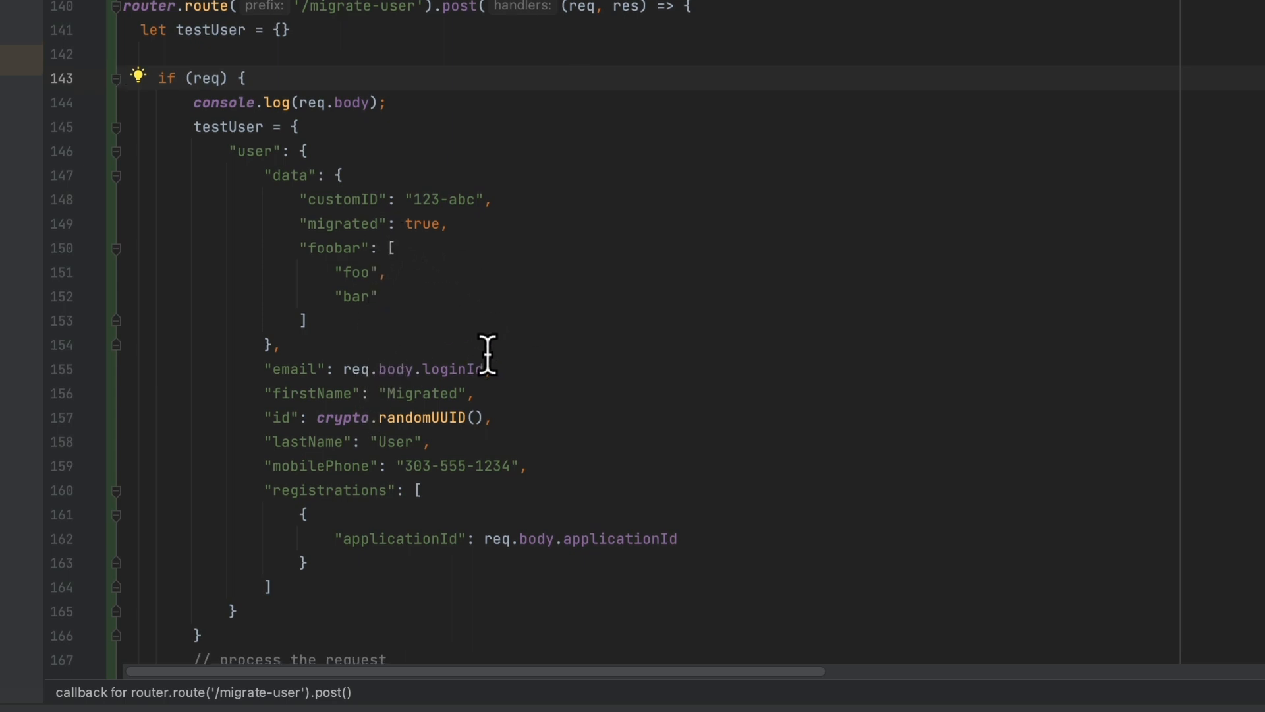
scroll(484, 356, down, 1)
scroll(474, 365, down, 2)
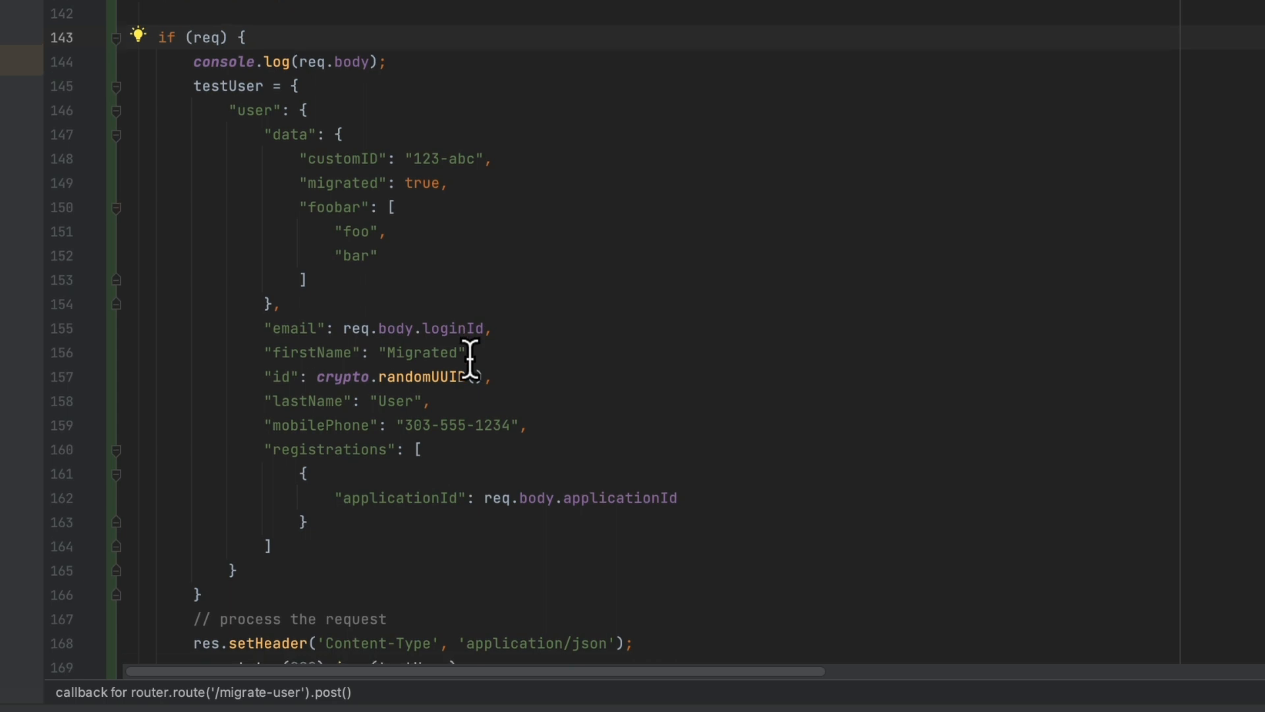
scroll(469, 363, down, 1)
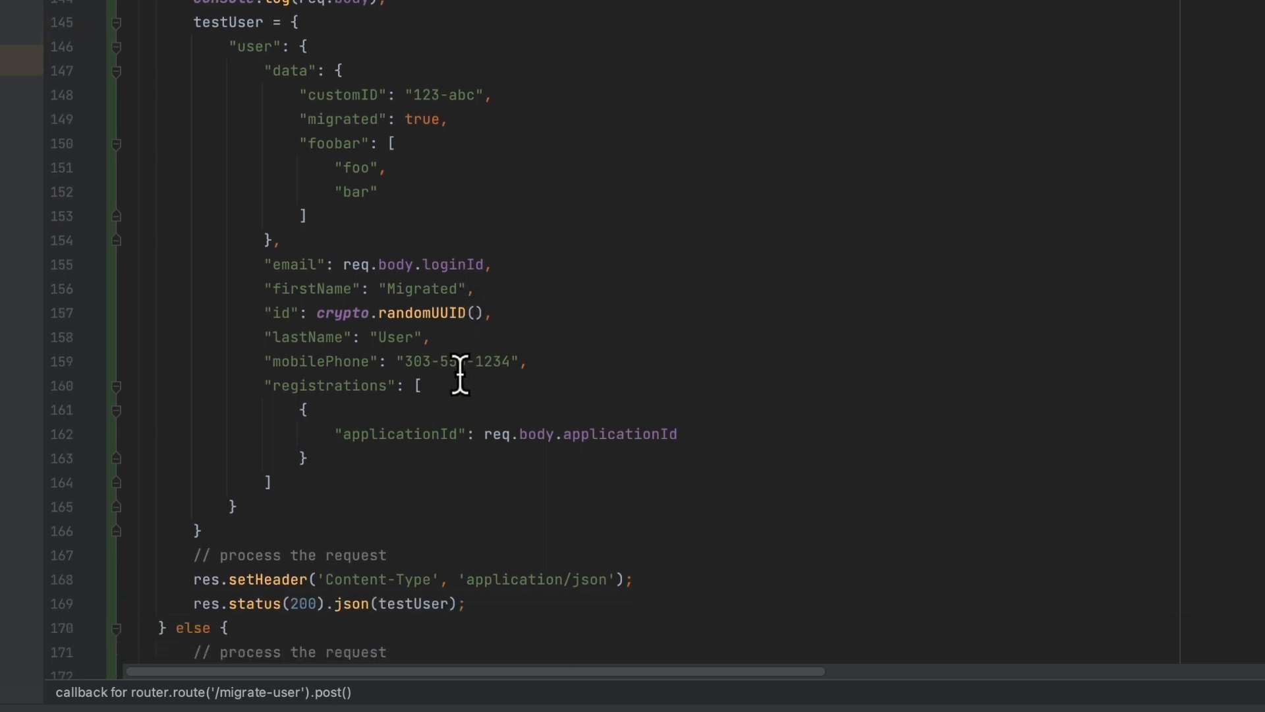
mouse_move(457, 379)
scroll(389, 540, down, 1)
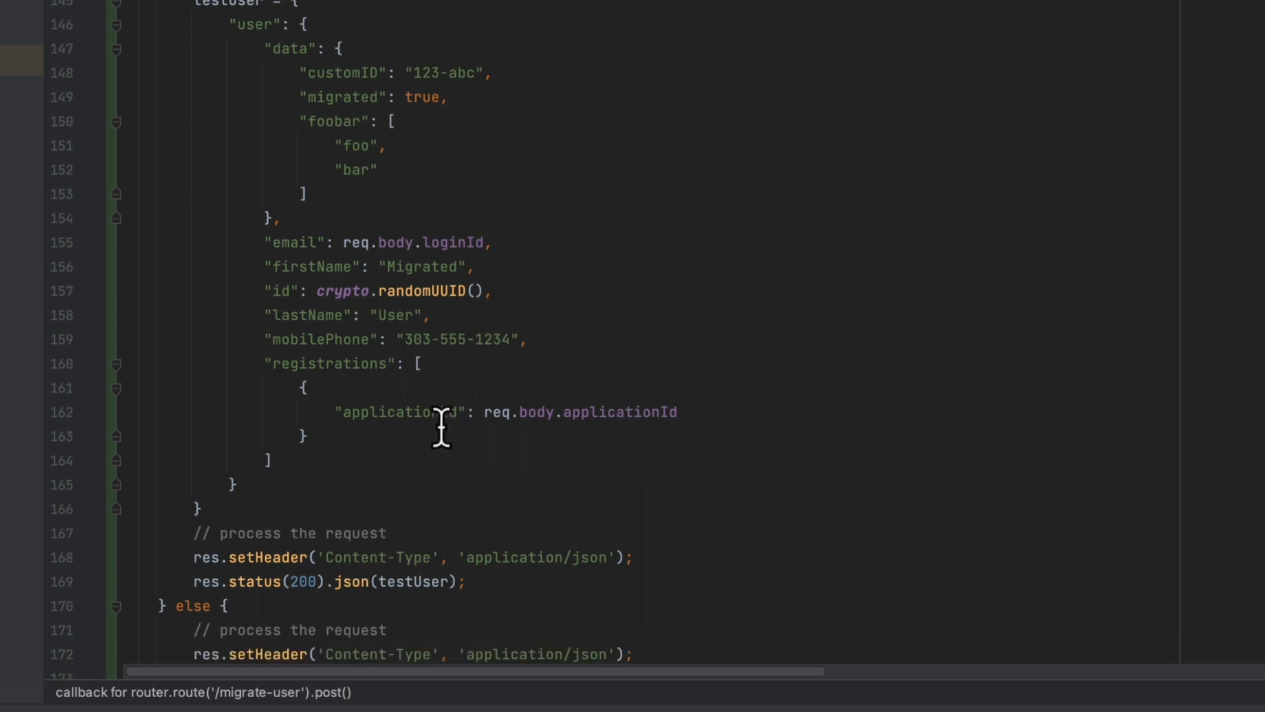
scroll(440, 414, down, 2)
scroll(442, 414, down, 1)
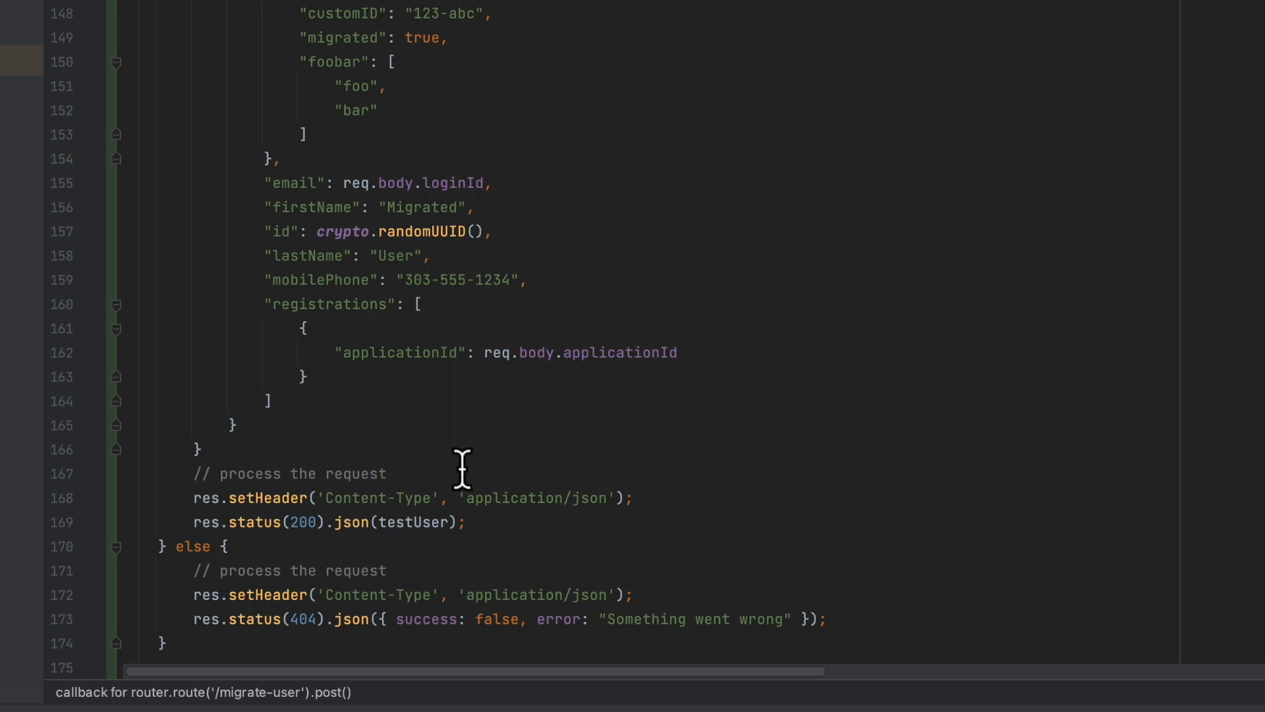
scroll(452, 474, down, 1)
scroll(437, 461, up, 3)
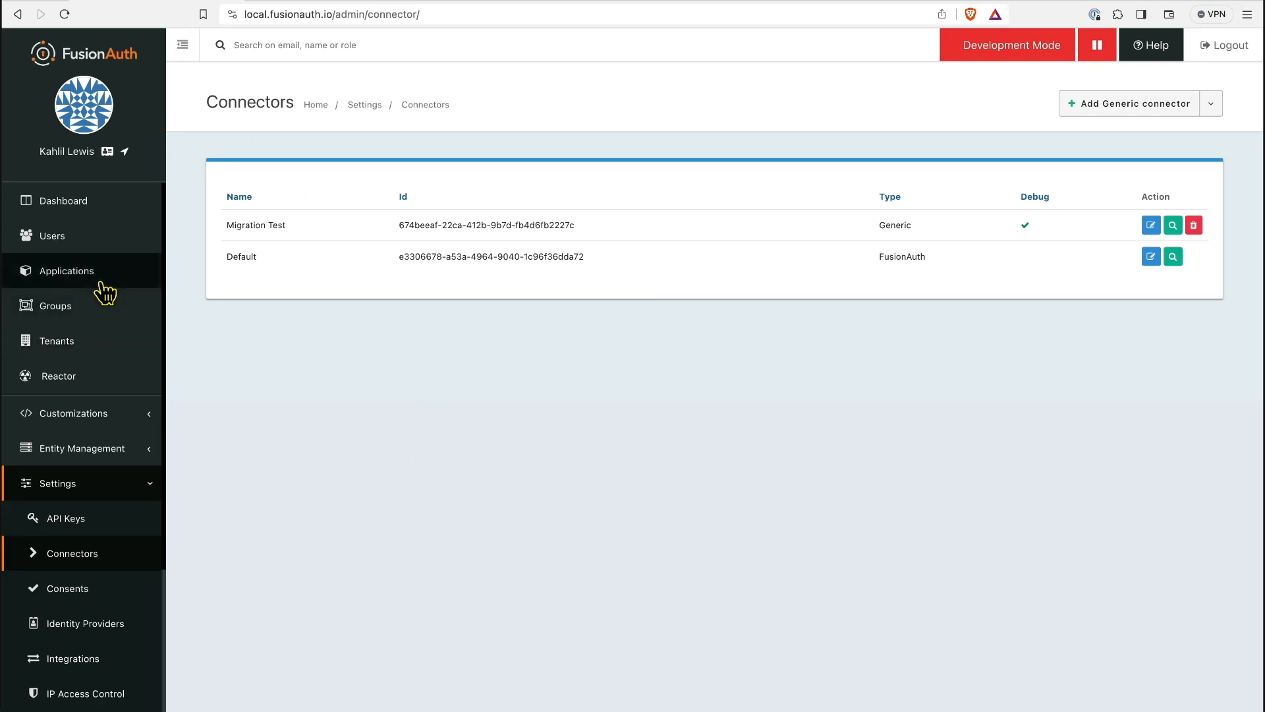
Open a private browser window and load the example app at localhost:3000.
click(1246, 17)
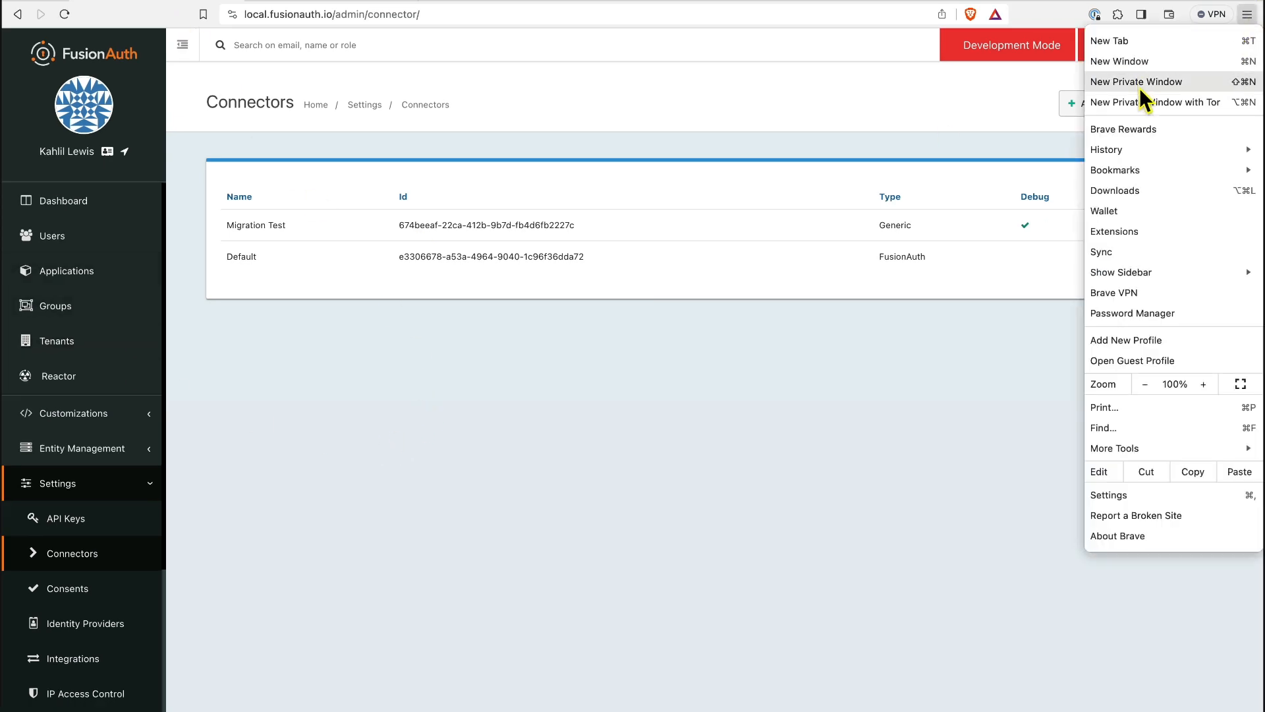
click(1140, 86)
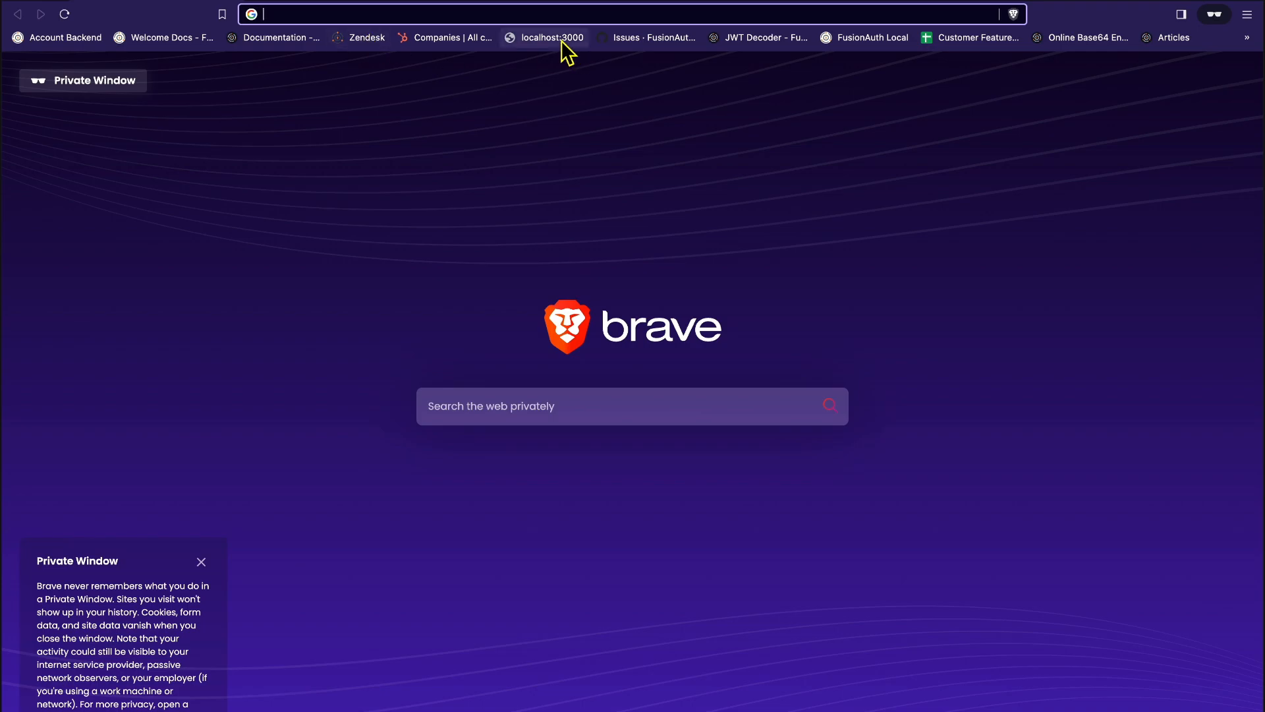
click(557, 38)
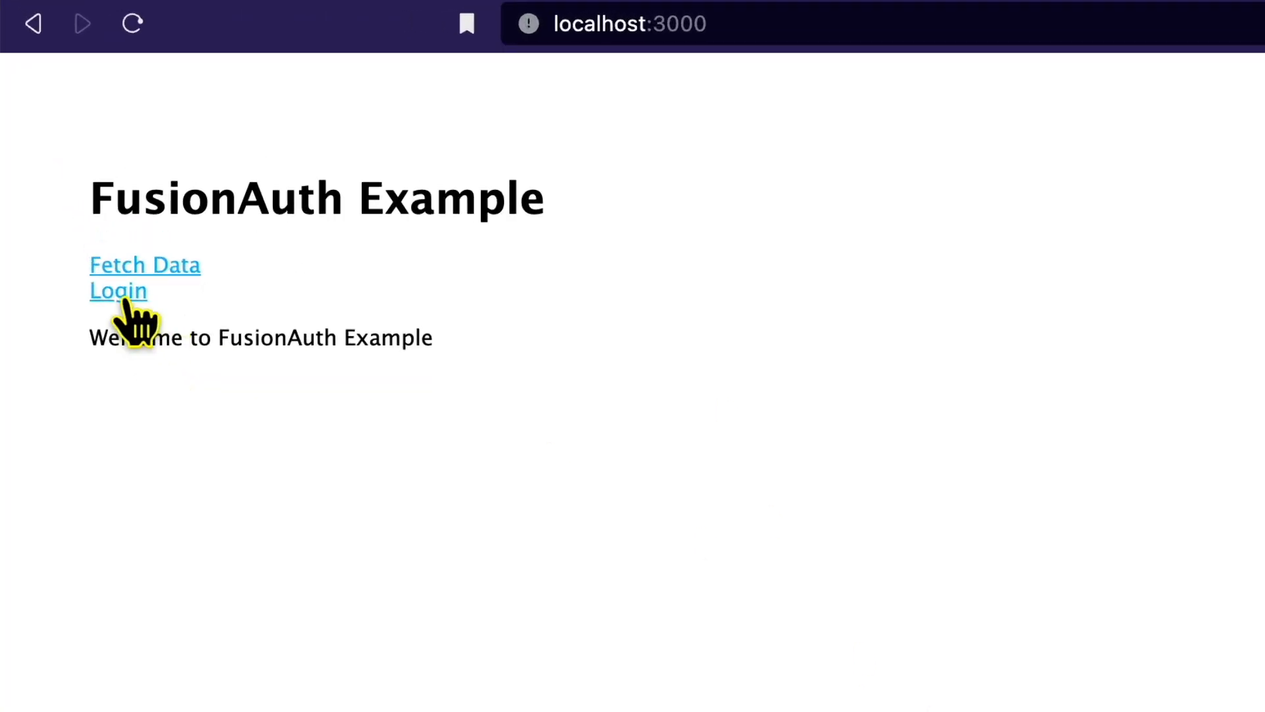
Log in with the new user's email and password, reaching the 'Hello Migrated' page.
click(122, 293)
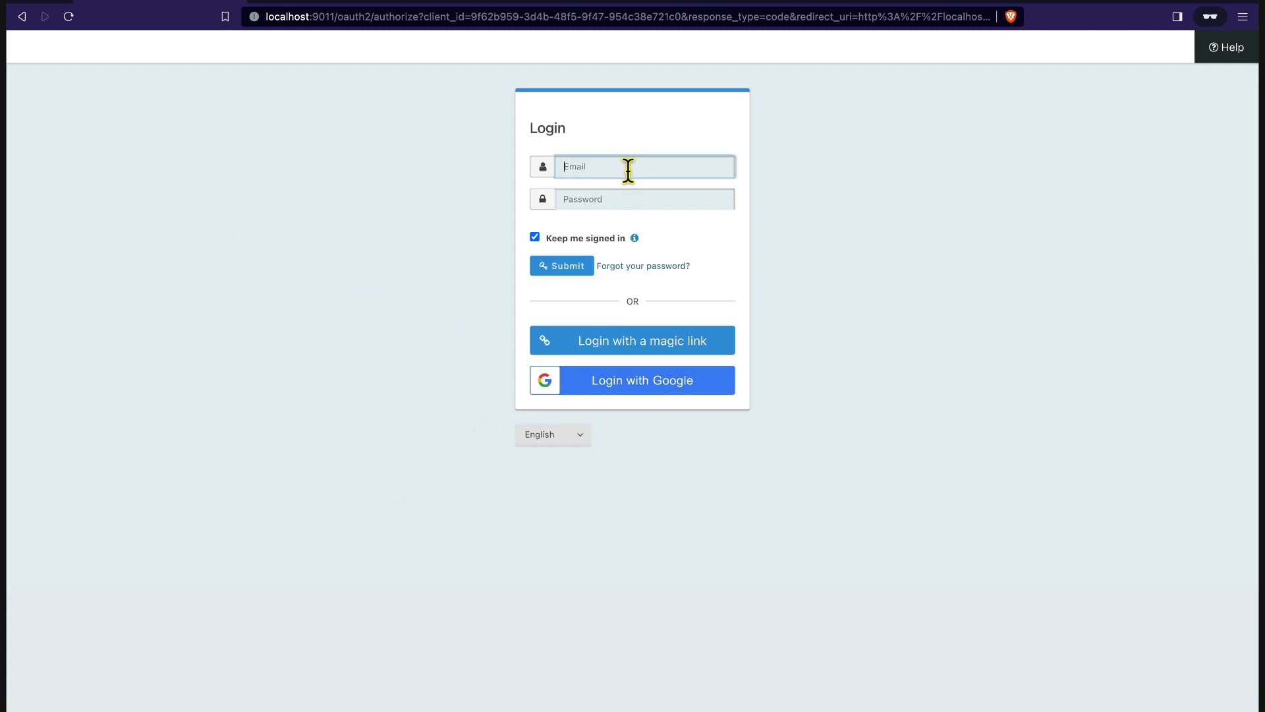
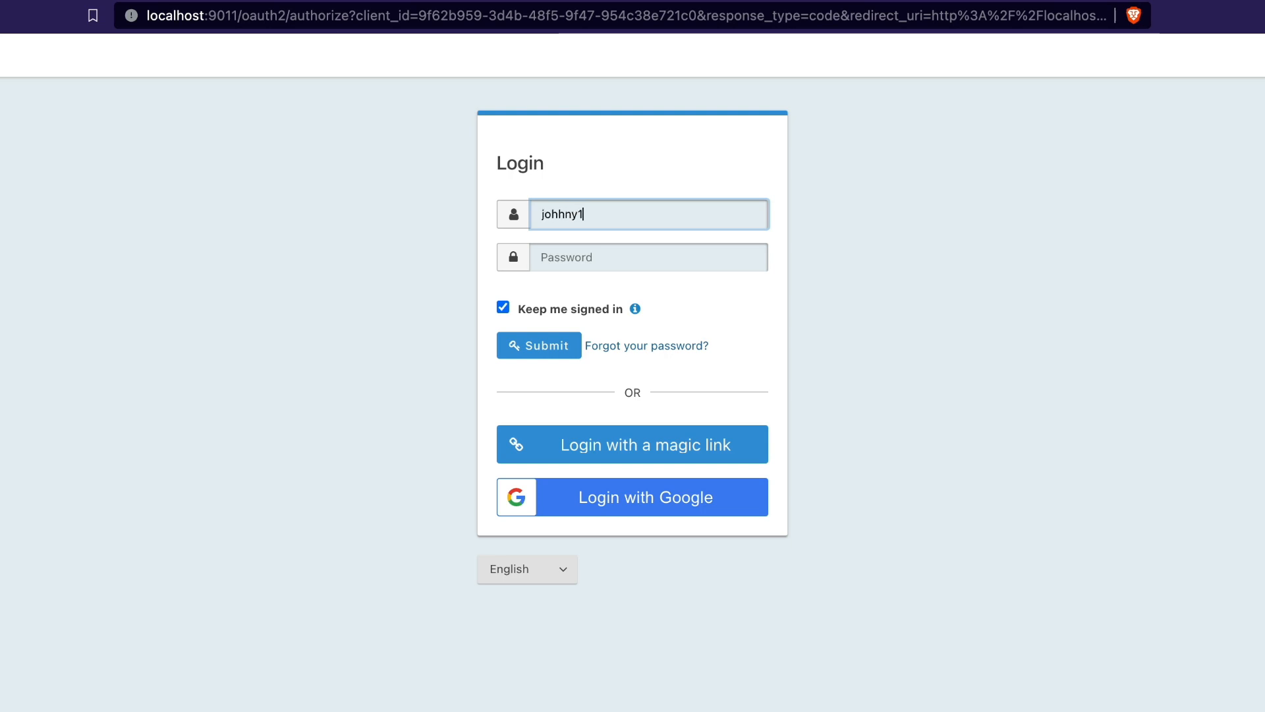
key(Tab)
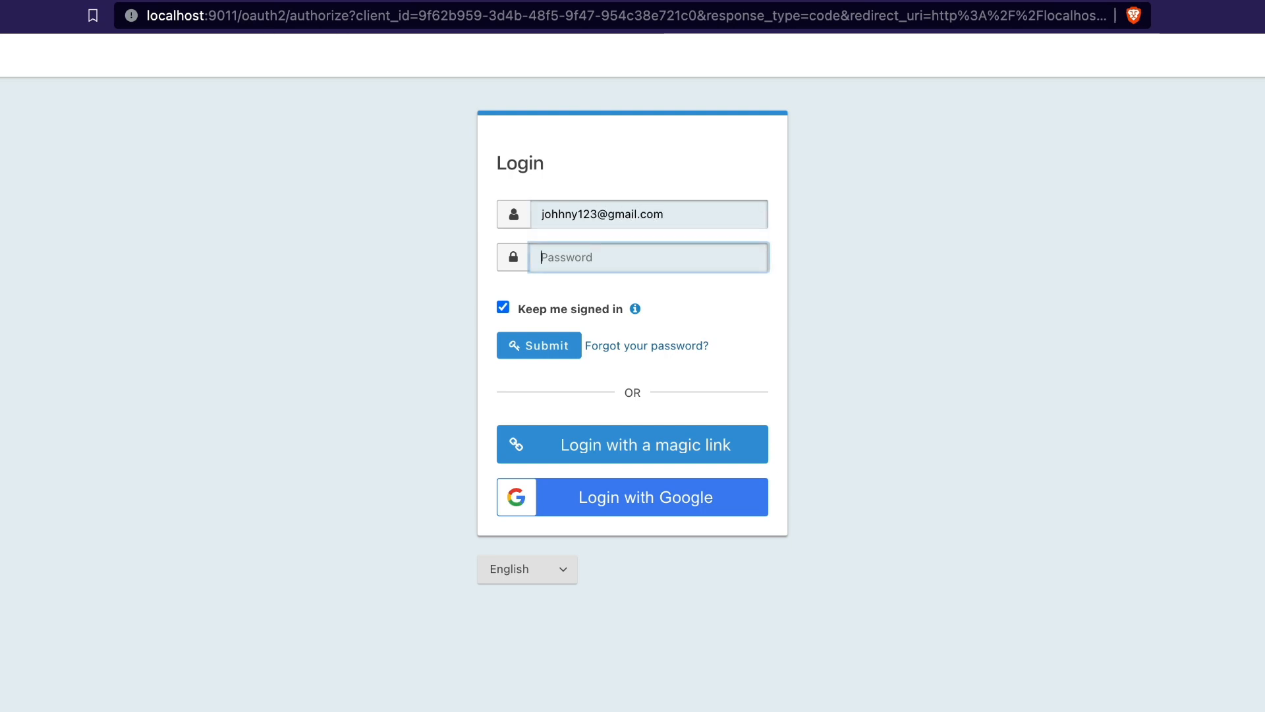
text(p)
click(552, 346)
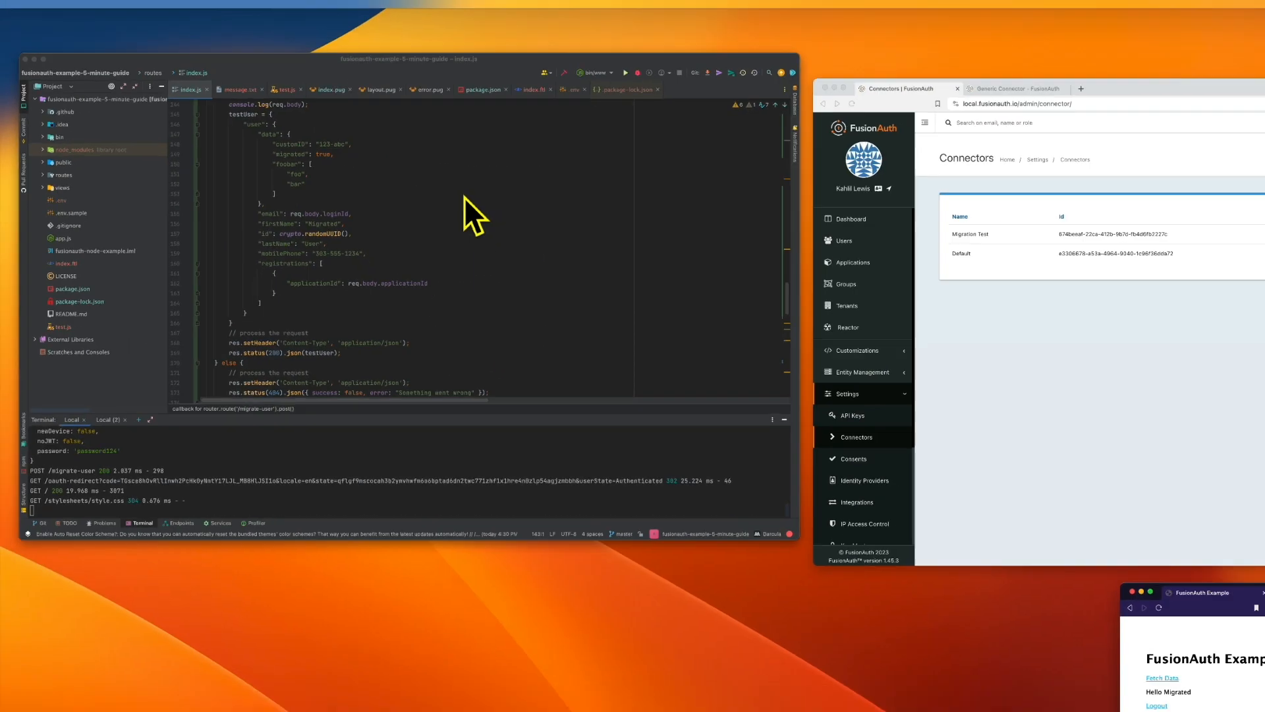
Open the migrated user in FusionAuth Users and view its data: customID 123-abc, foo/bar, migrated true.
key(ctrl+Up)
click(673, 277)
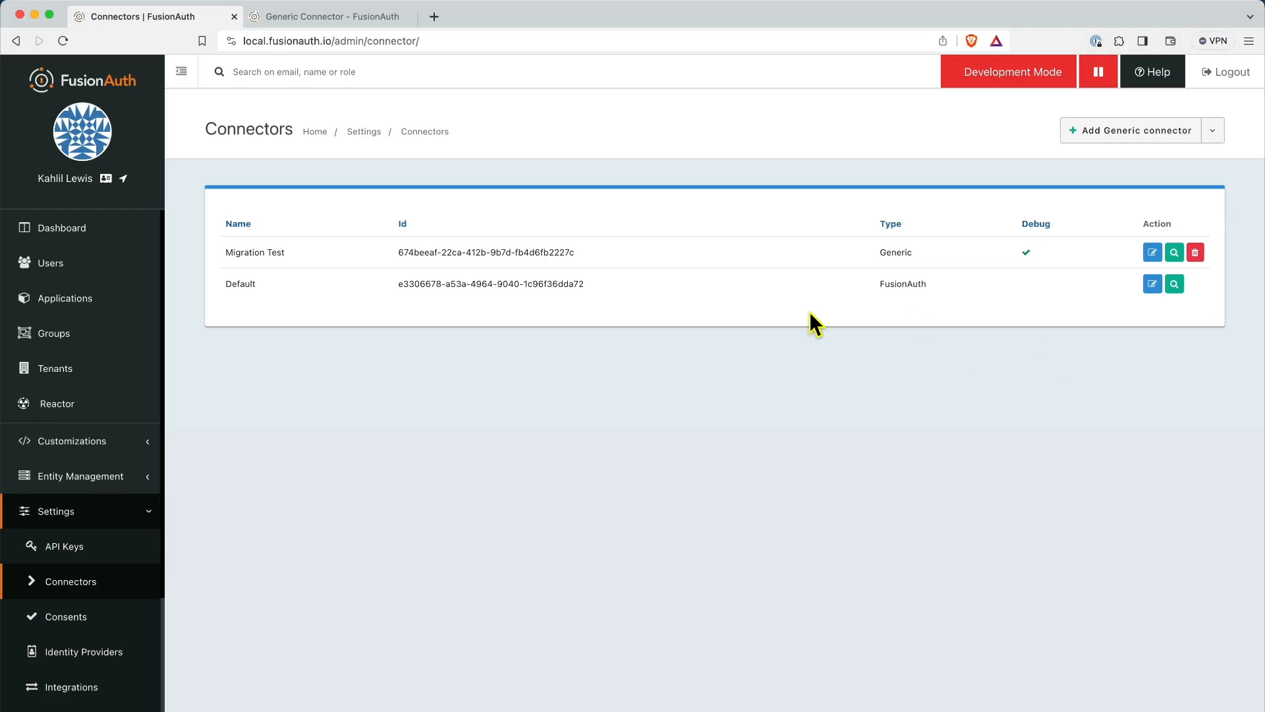
click(107, 267)
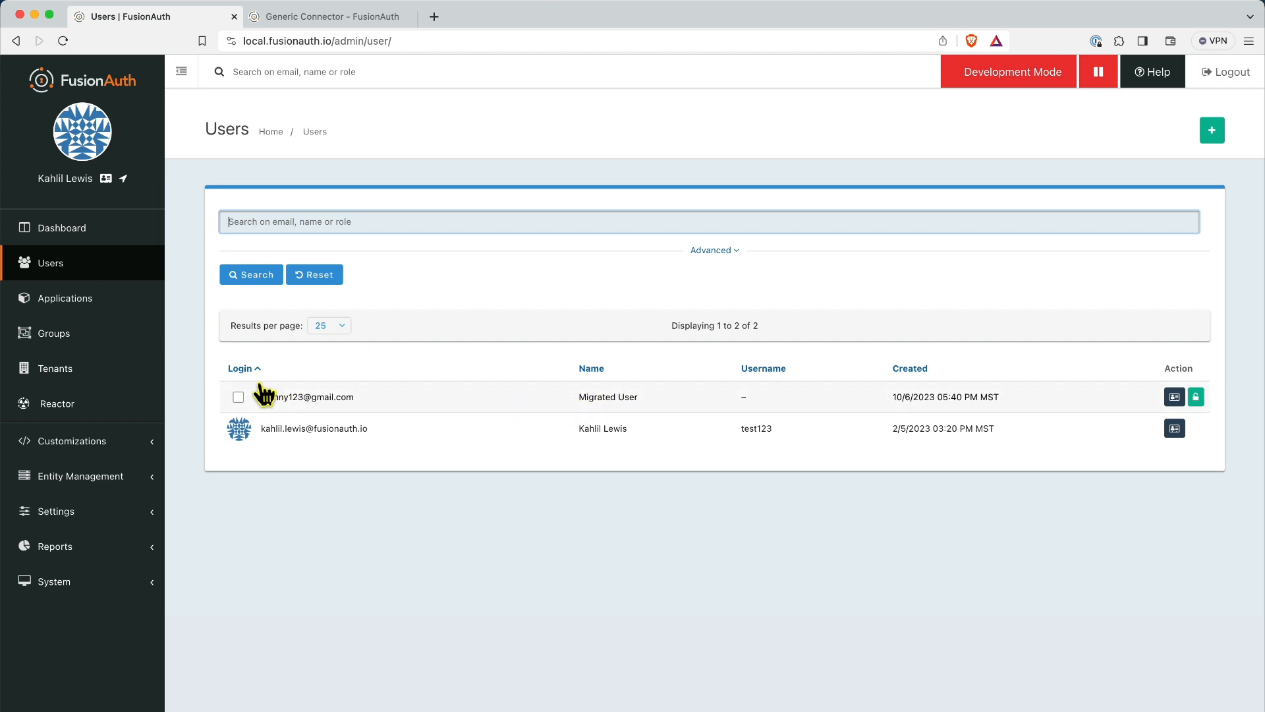
click(1174, 397)
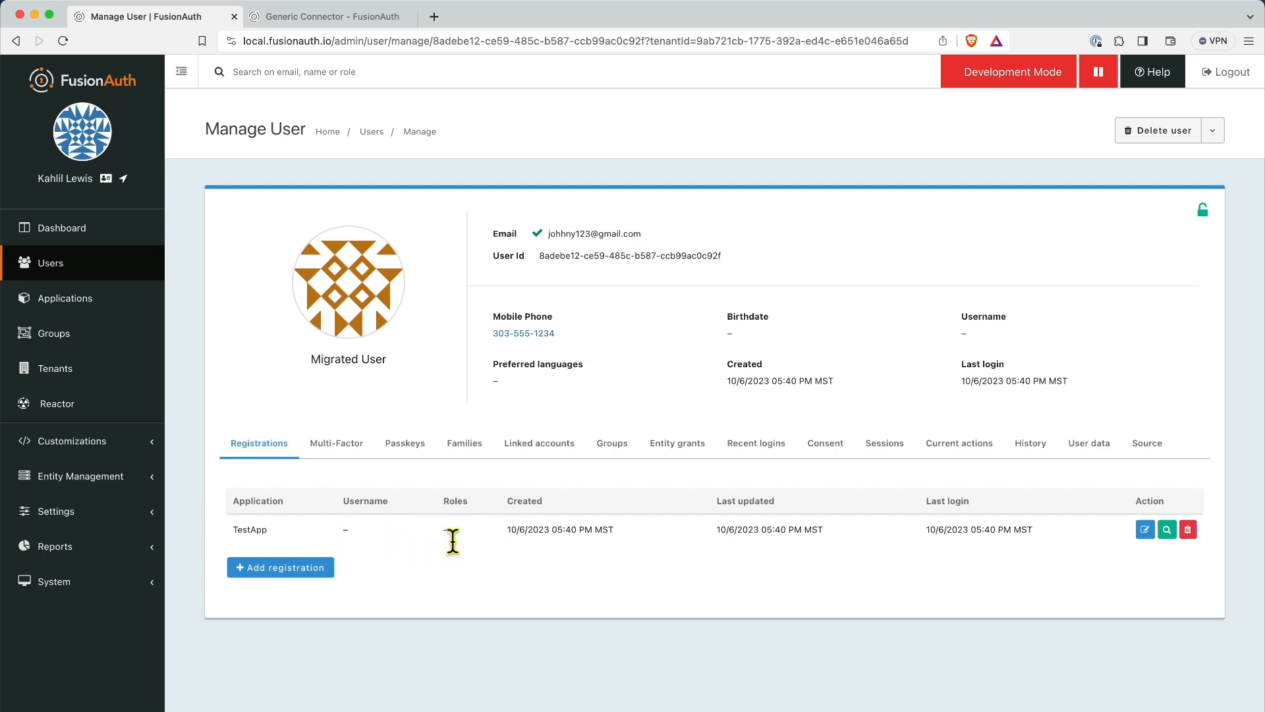
click(1100, 453)
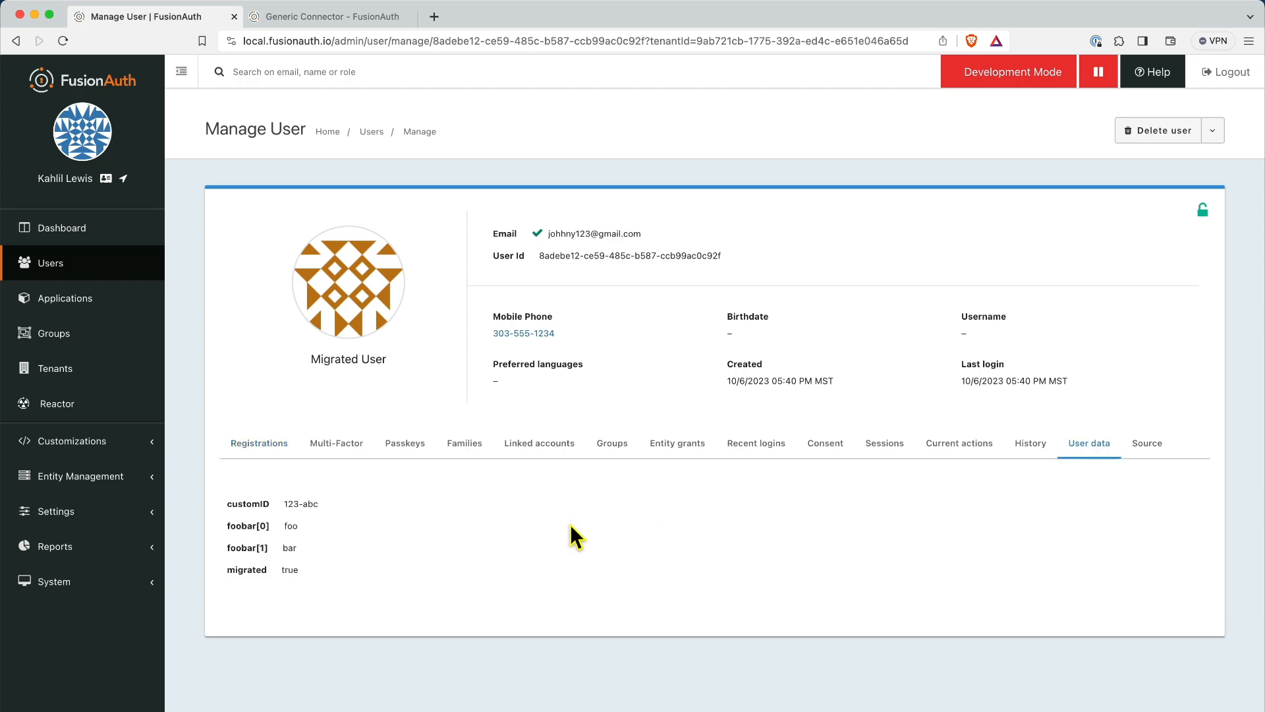